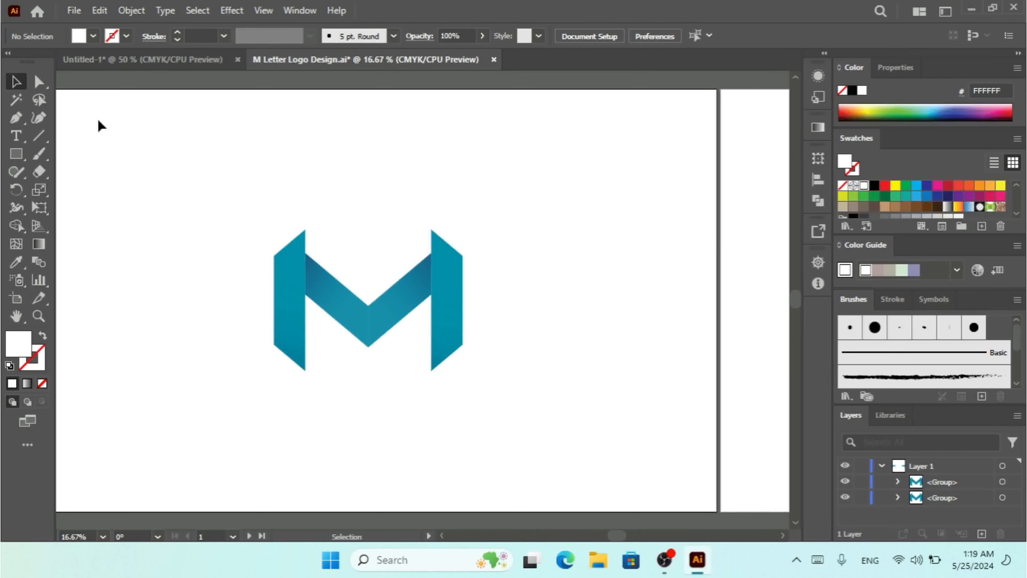
# Open the print settings for the logo document and review the setting categories and existing print presets
pyautogui.click(73, 11)
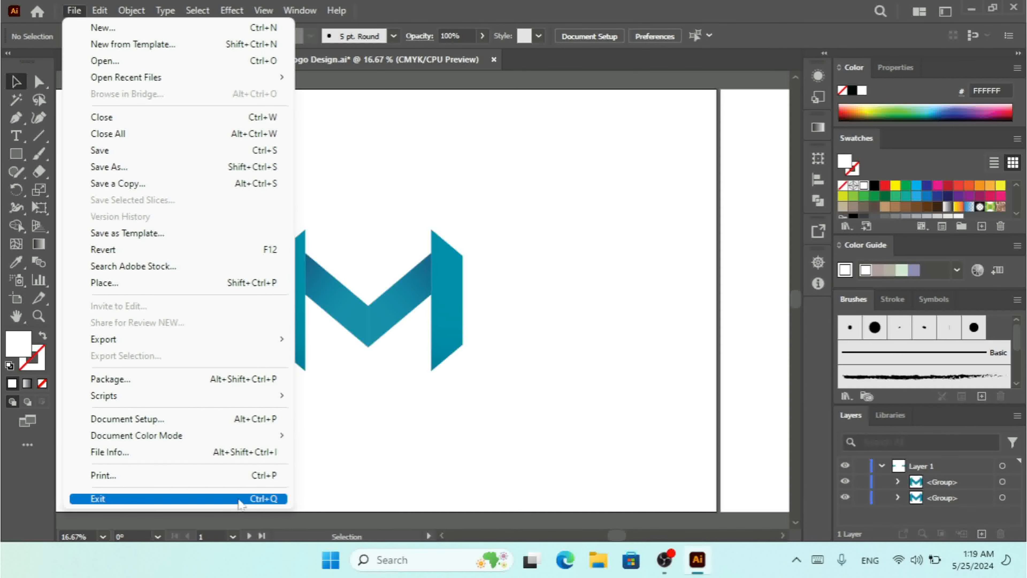
pyautogui.click(261, 476)
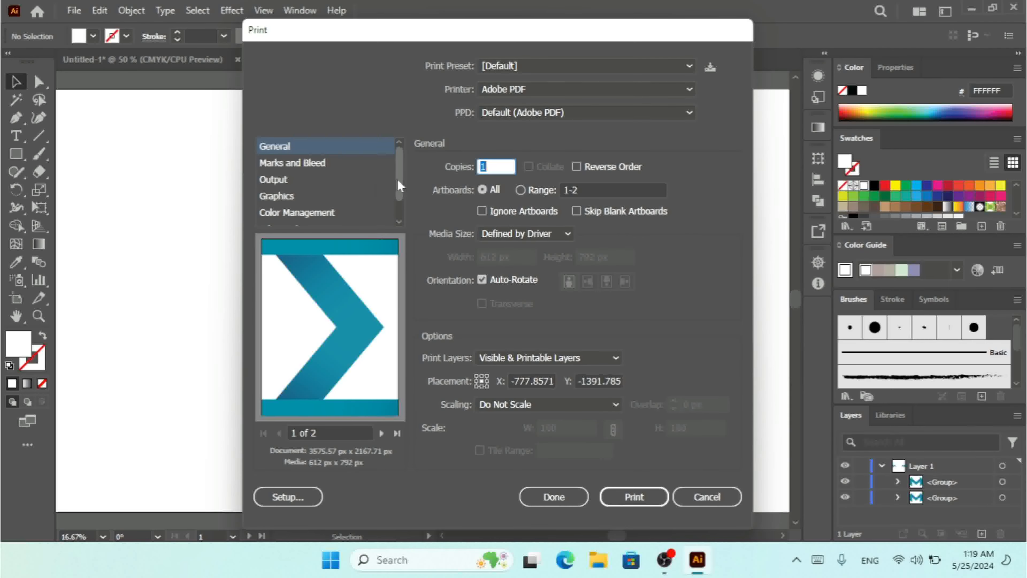
pyautogui.moveTo(397, 180); pyautogui.dragTo(400, 204)
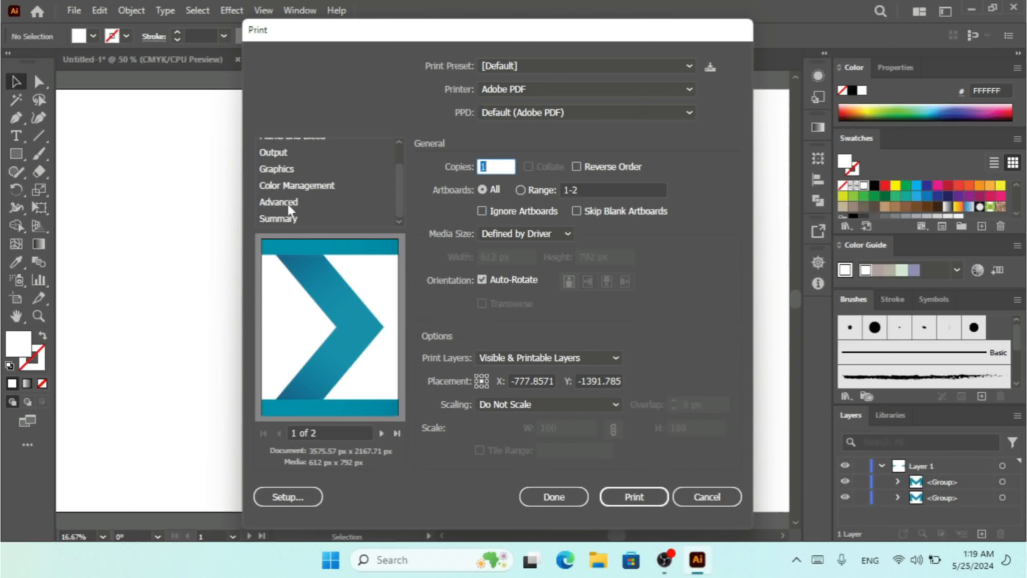
pyautogui.moveTo(398, 204); pyautogui.dragTo(399, 180)
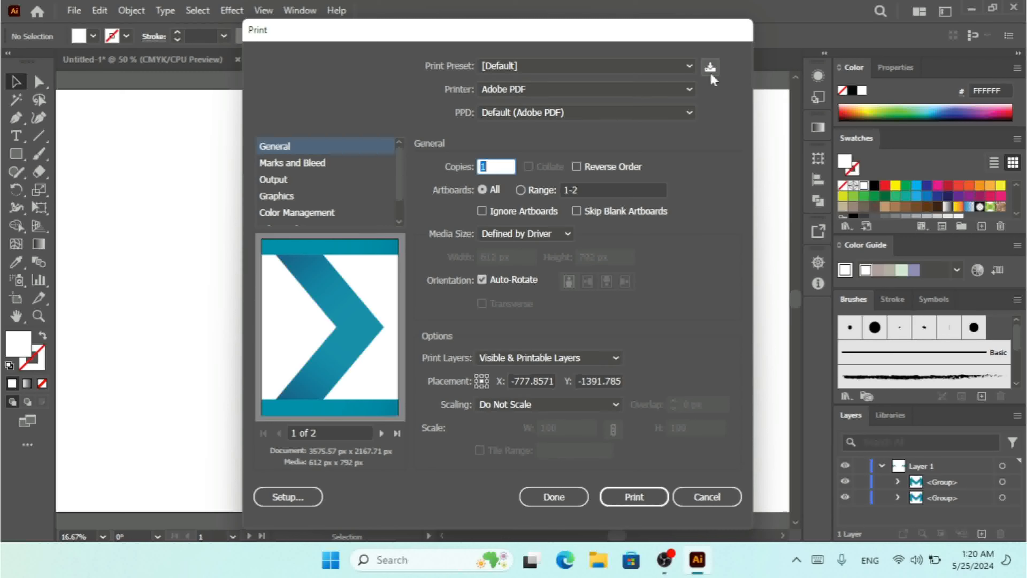
pyautogui.click(688, 67)
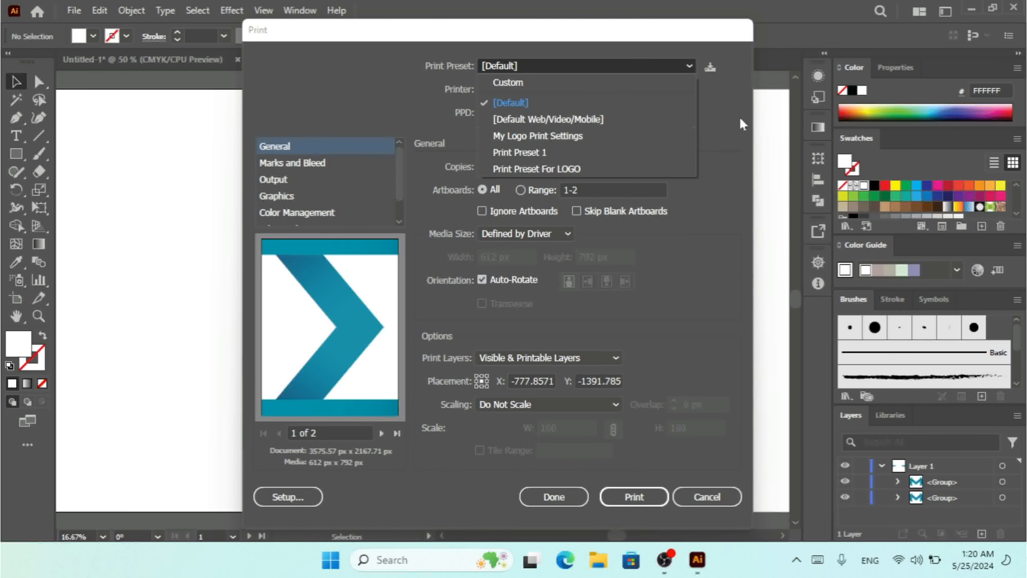
pyautogui.click(721, 101)
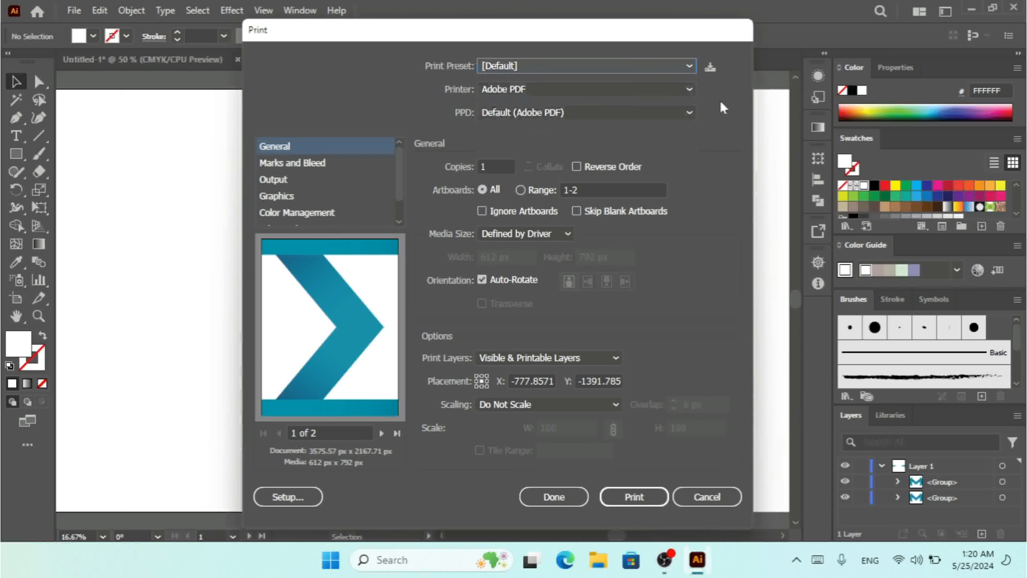
# Save the current print settings as a new print preset named "Logo Preset"
pyautogui.click(711, 68)
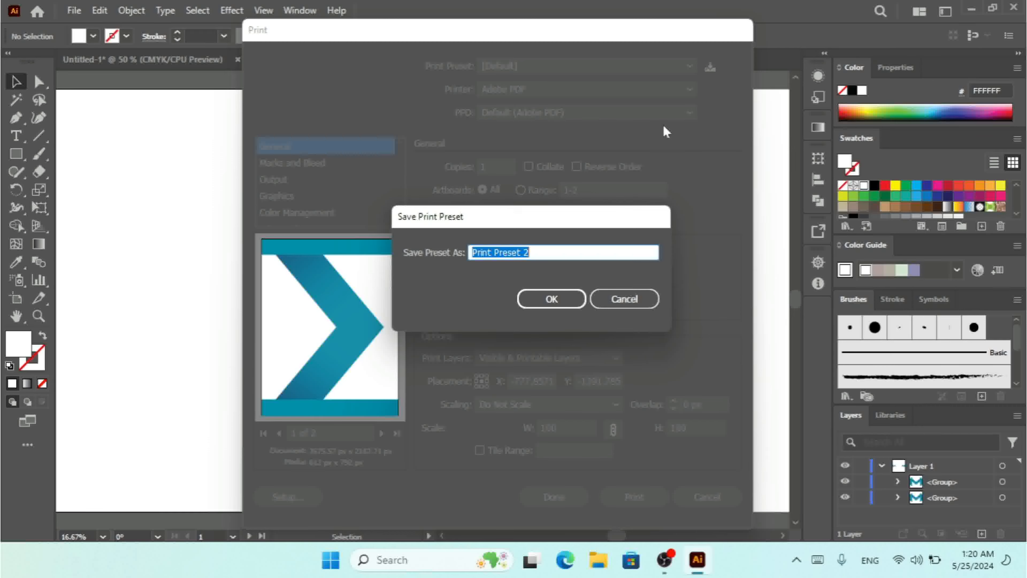
pyautogui.press('Right')
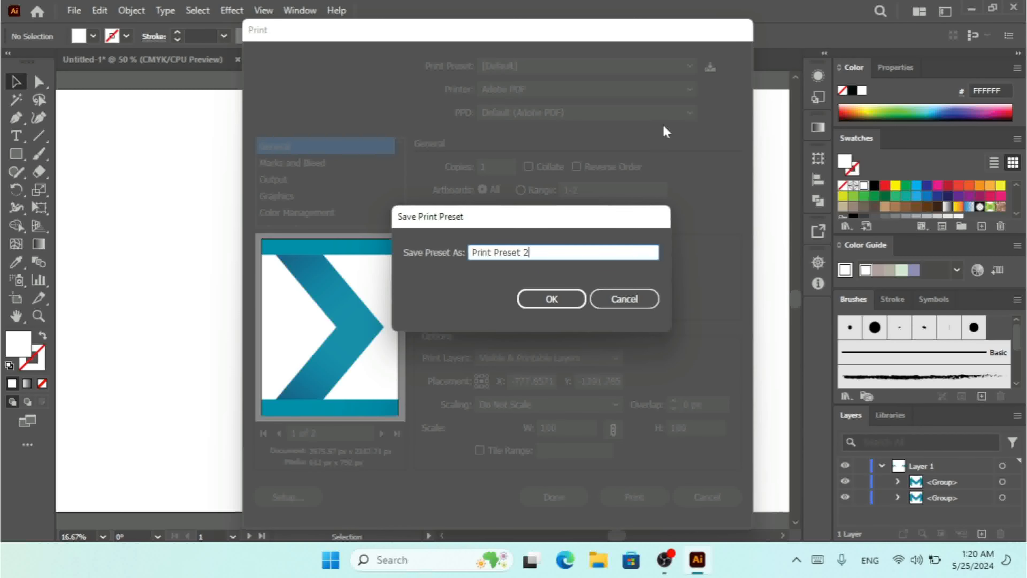
pyautogui.press('BackSpace')
pyautogui.press('BackSpace')
pyautogui.press('BackSpace')
pyautogui.press('BackSpace')
pyautogui.press('BackSpace')
pyautogui.press('BackSpace')
pyautogui.press('BackSpace')
pyautogui.press('BackSpace')
pyautogui.press('BackSpace')
pyautogui.press('BackSpace')
pyautogui.press('BackSpace')
pyautogui.press('BackSpace')
pyautogui.press('BackSpace')
pyautogui.press('BackSpace')
pyautogui.write('Logo Preset')
pyautogui.press('Return')
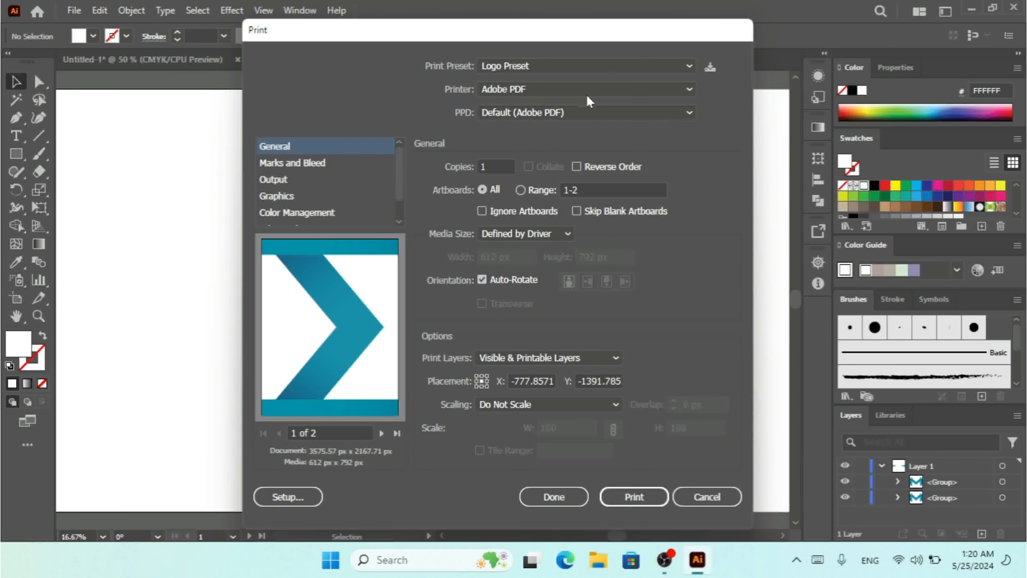
# Try Microsoft XPS Document Writer as the printer and return to Adobe PDF
pyautogui.click(549, 89)
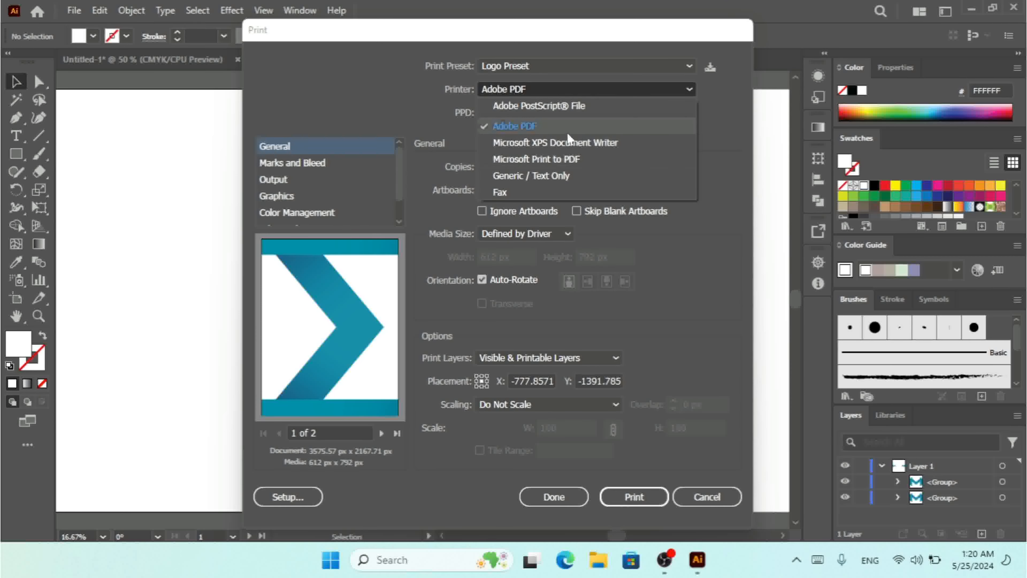
pyautogui.click(426, 102)
pyautogui.click(528, 89)
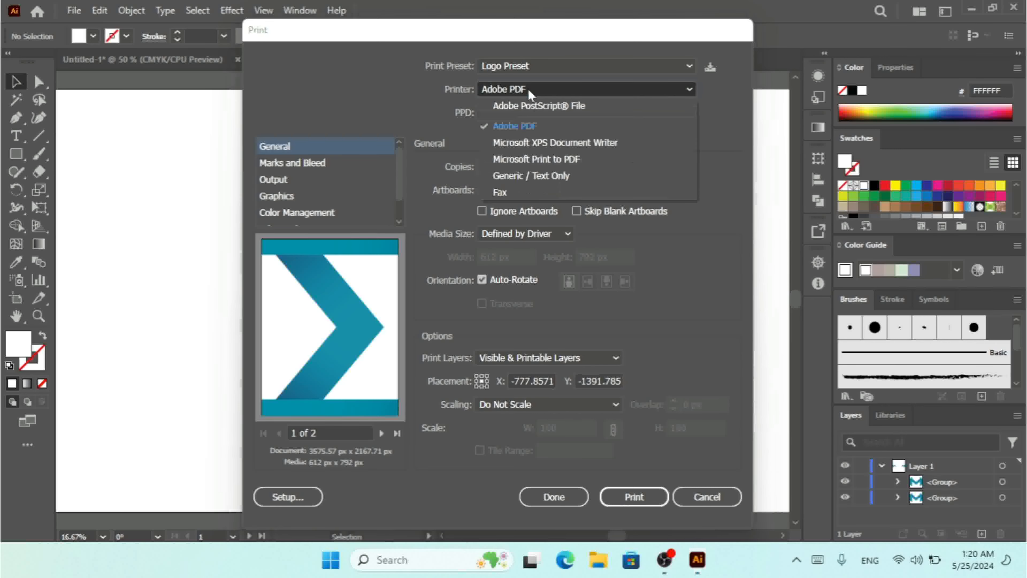
pyautogui.click(521, 140)
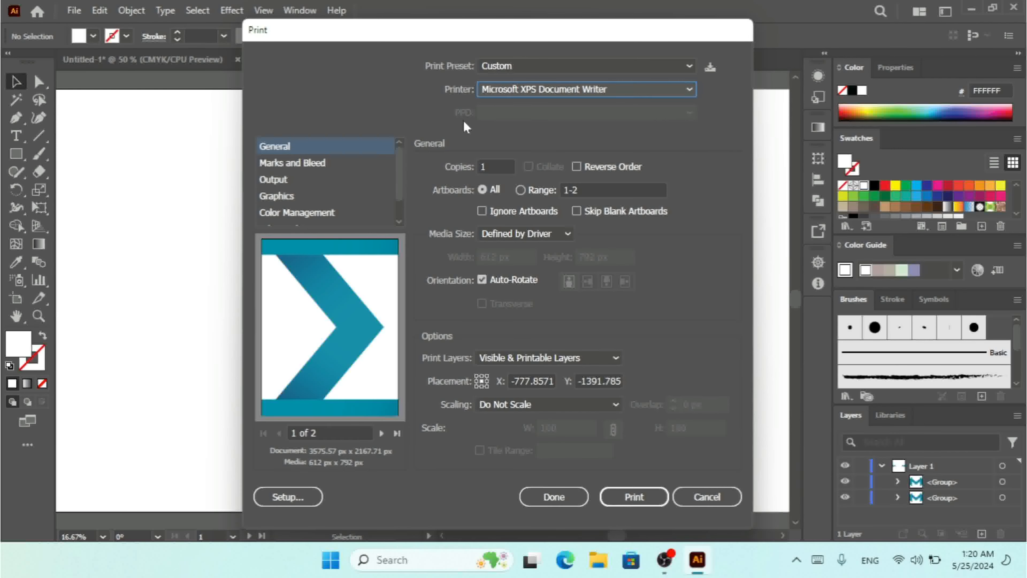
pyautogui.click(594, 91)
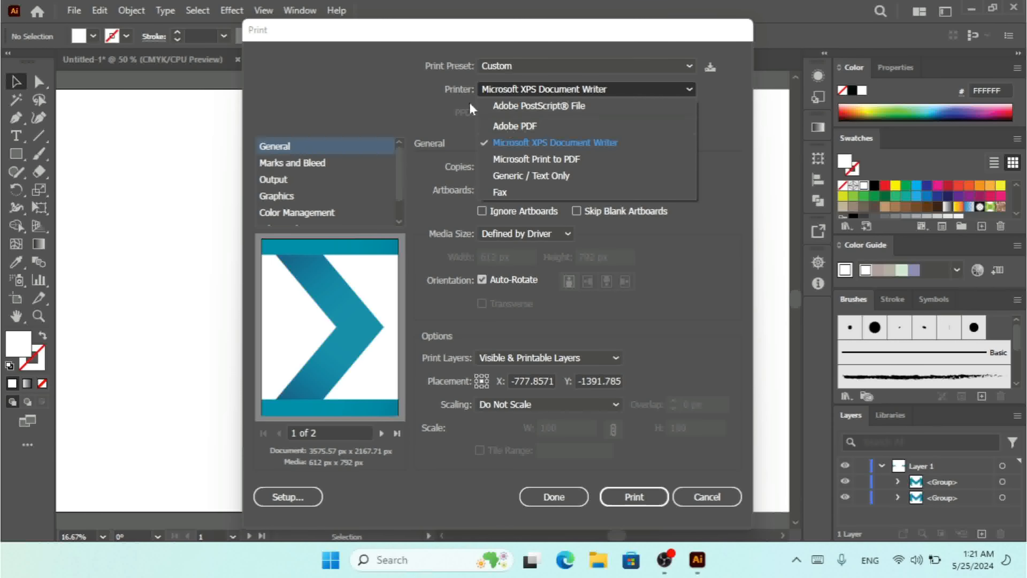
pyautogui.click(521, 125)
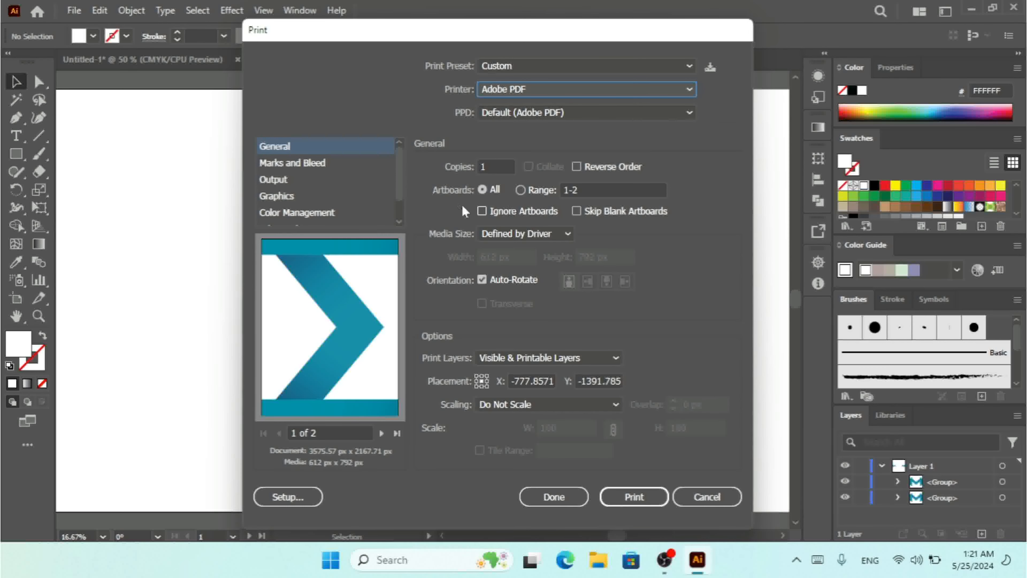
# Set the number of copies to 4, try Ignore Artboards, and enable Skip Blank Artboards
pyautogui.click(499, 167)
pyautogui.press('Up')
pyautogui.press('Up')
pyautogui.press('Up')
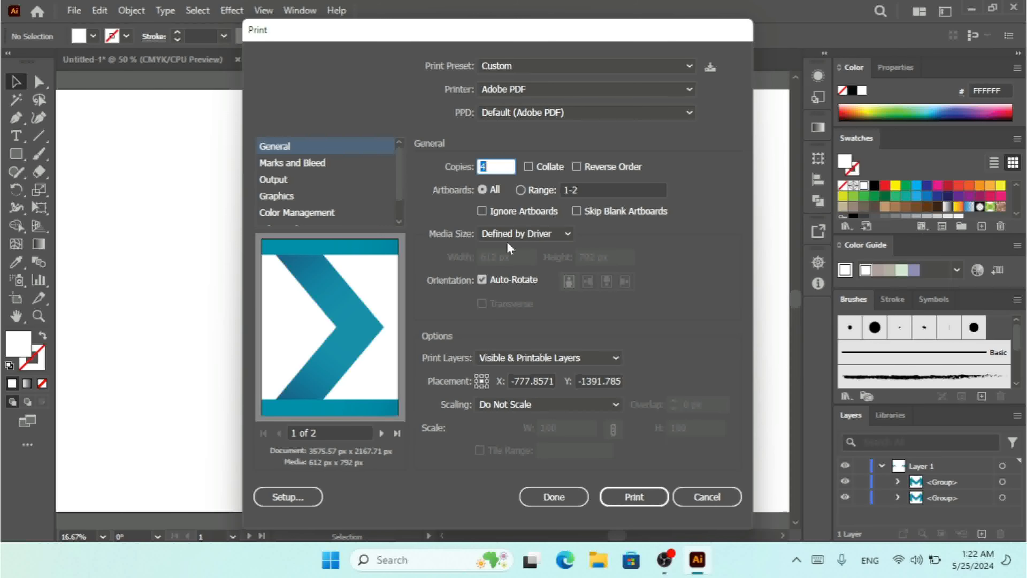
pyautogui.click(482, 214)
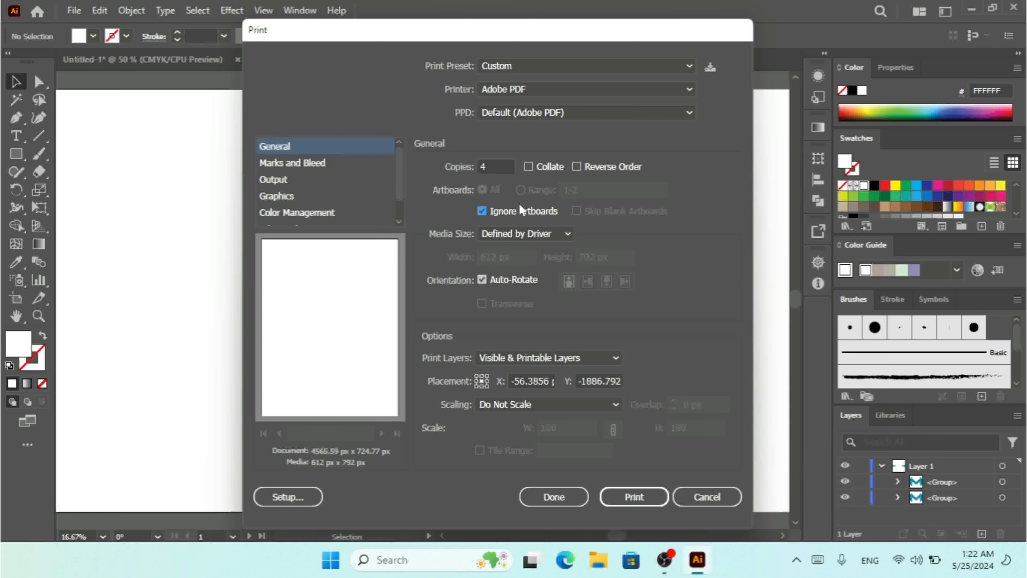
pyautogui.click(519, 211)
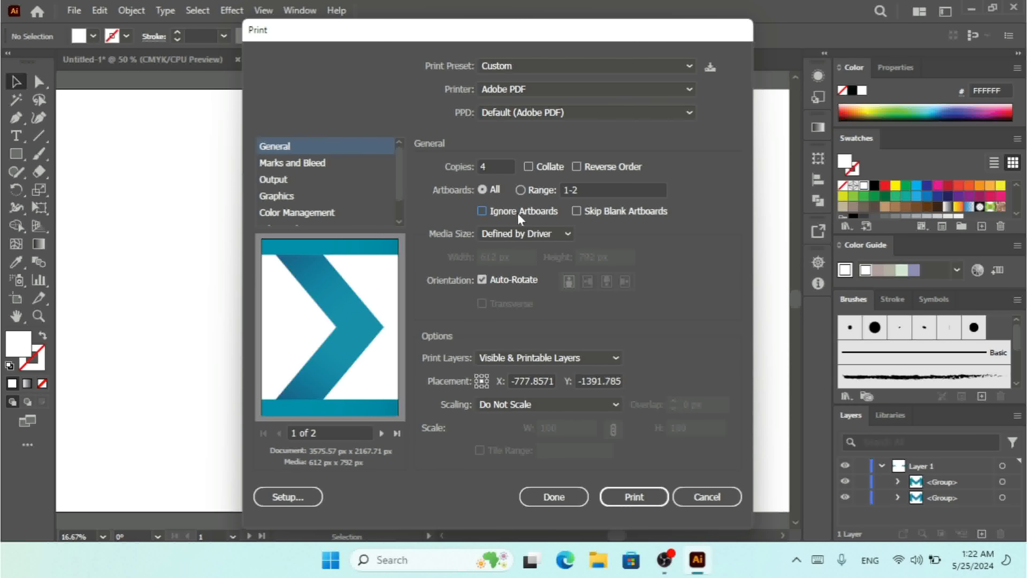
pyautogui.click(586, 220)
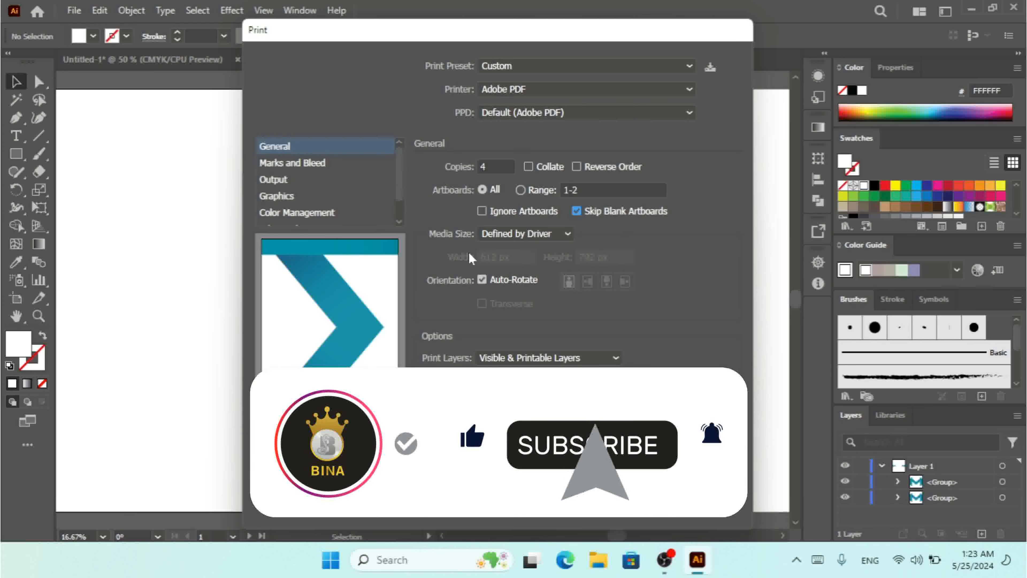
# Set the media size to Custom, try the other page orientations with Auto-Rotate off, and cancel the print setup
pyautogui.click(545, 239)
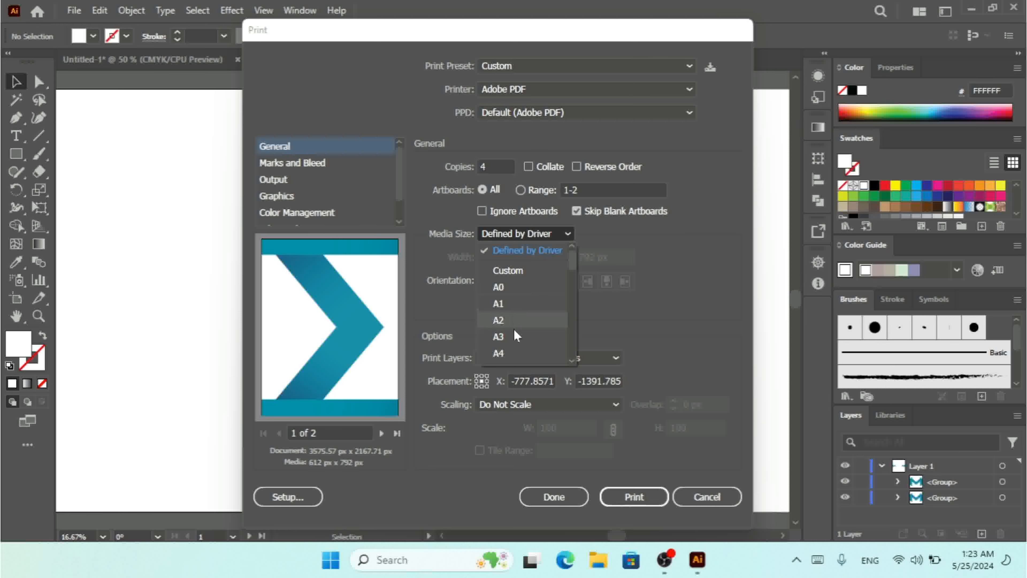
pyautogui.click(520, 271)
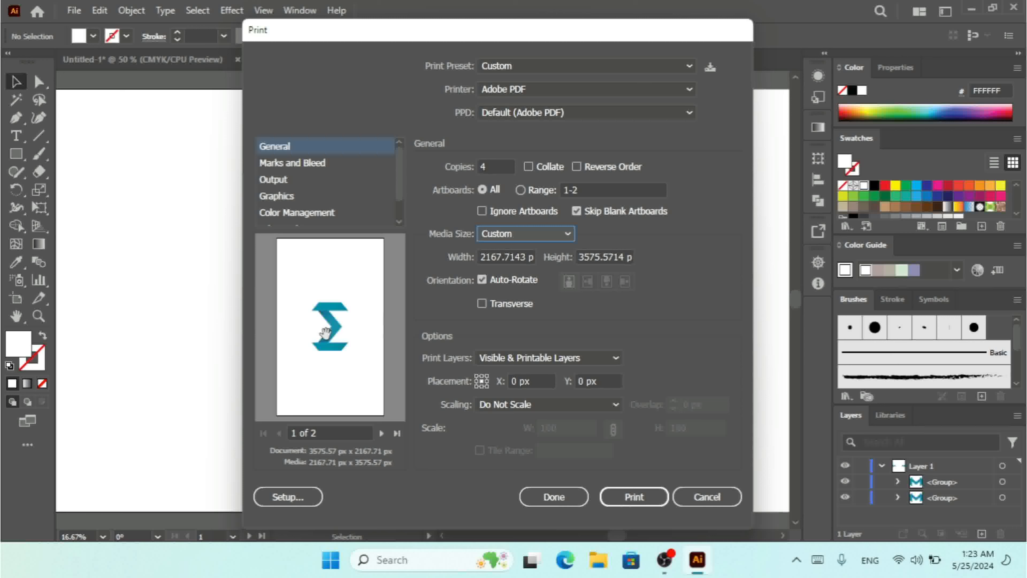
pyautogui.click(501, 281)
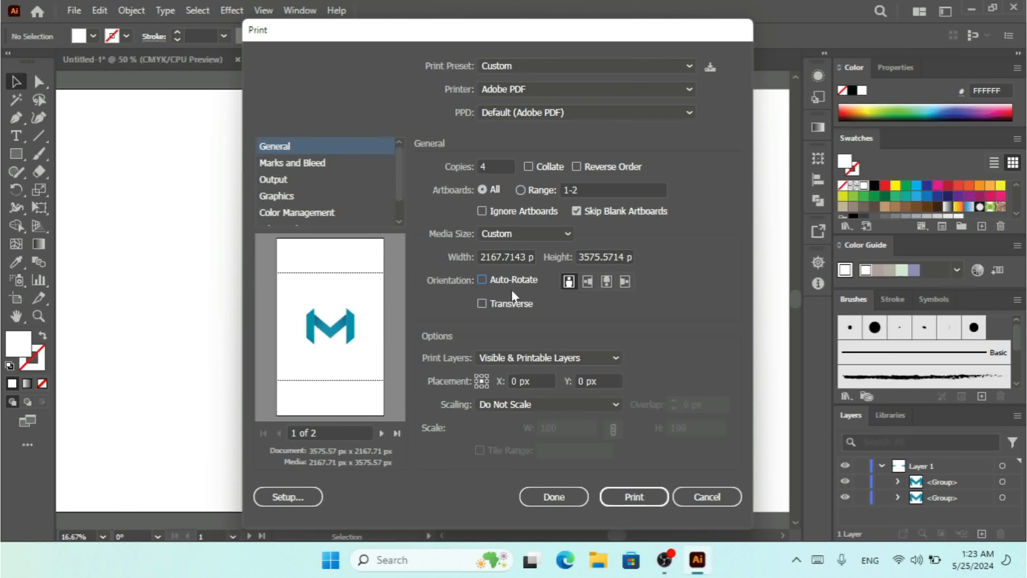
pyautogui.click(585, 287)
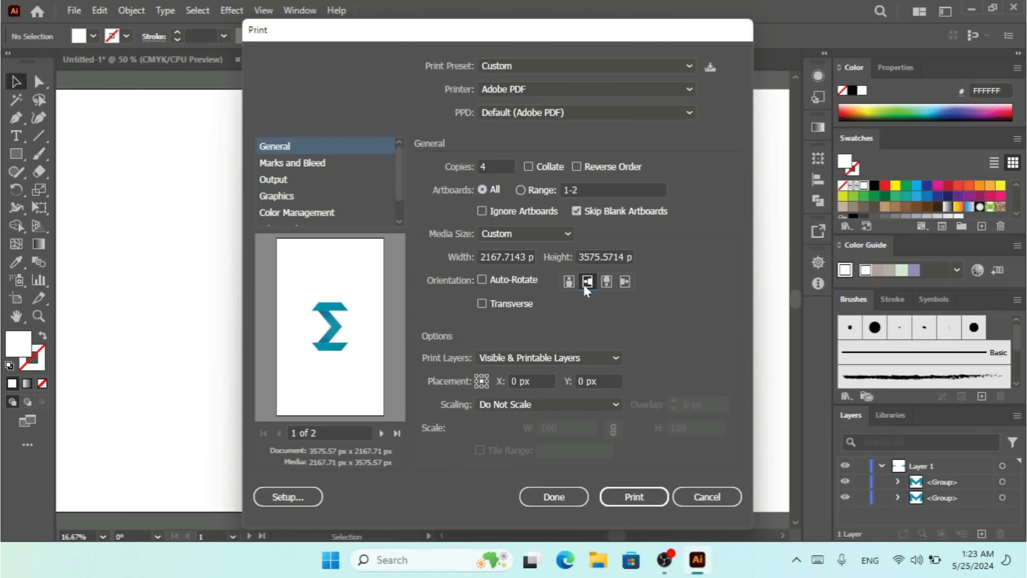
pyautogui.click(607, 282)
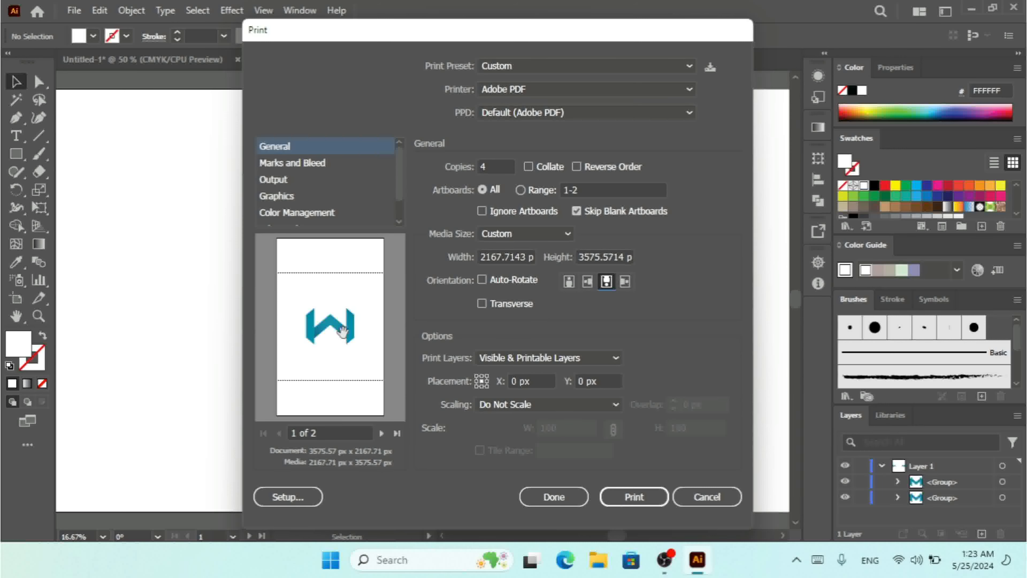
pyautogui.click(625, 282)
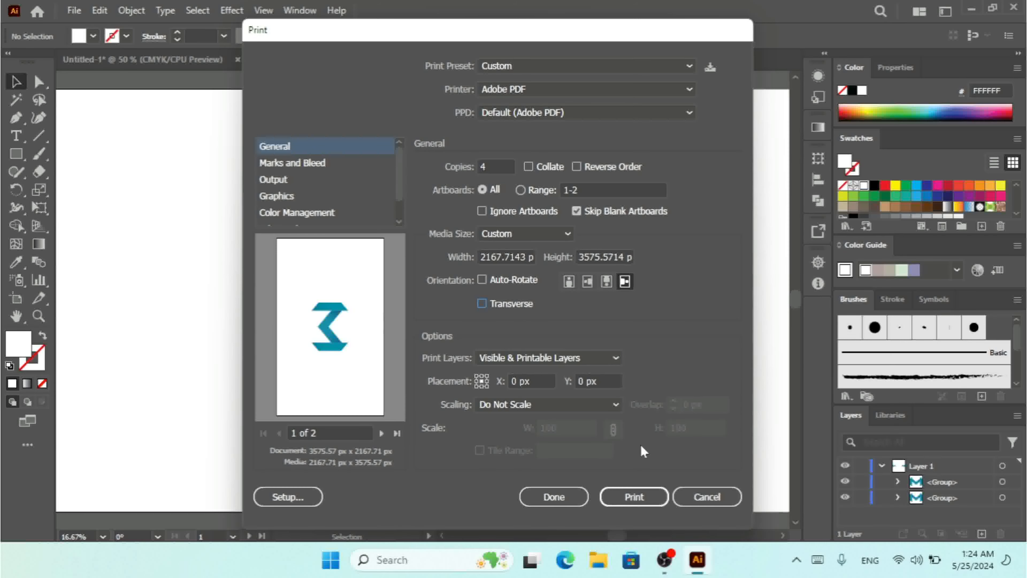
pyautogui.click(707, 497)
# Hide Layer 1 and try the Visible Layers and All Layers options for Print Layers in the print settings
pyautogui.click(845, 466)
pyautogui.hotkey('ctrl', 'y')
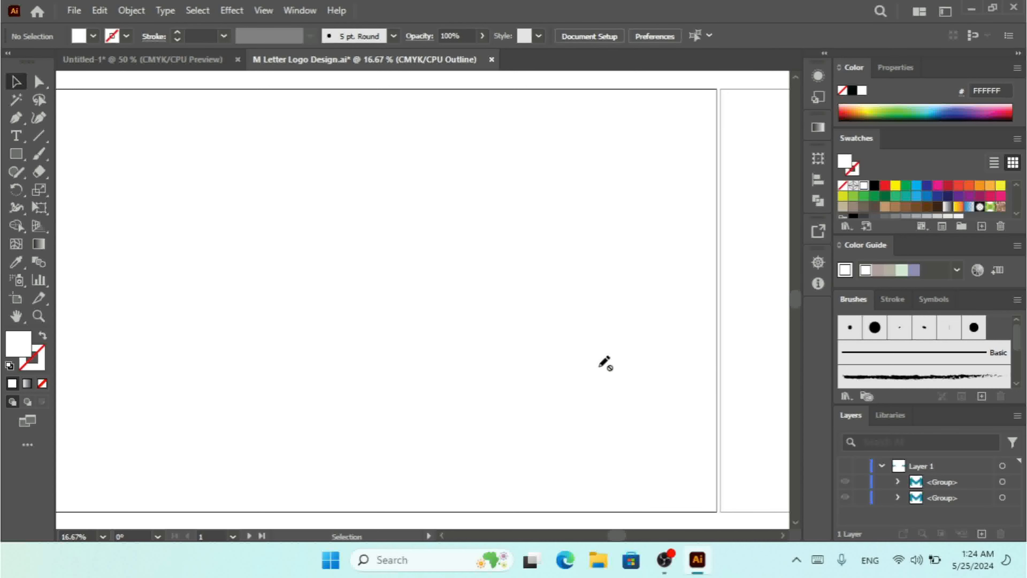
pyautogui.hotkey('ctrl', 'p')
pyautogui.click(555, 359)
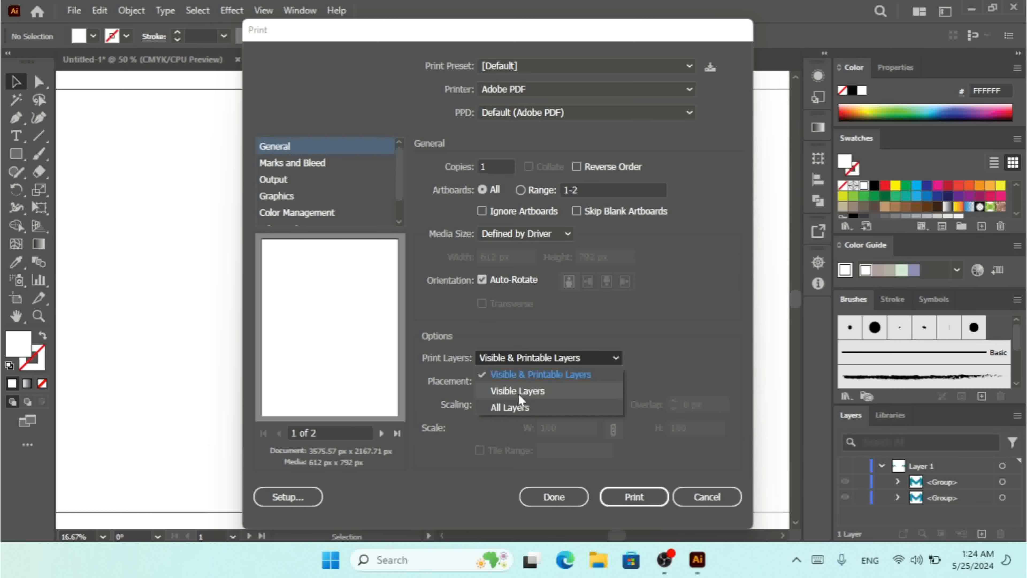
pyautogui.click(519, 392)
pyautogui.click(551, 357)
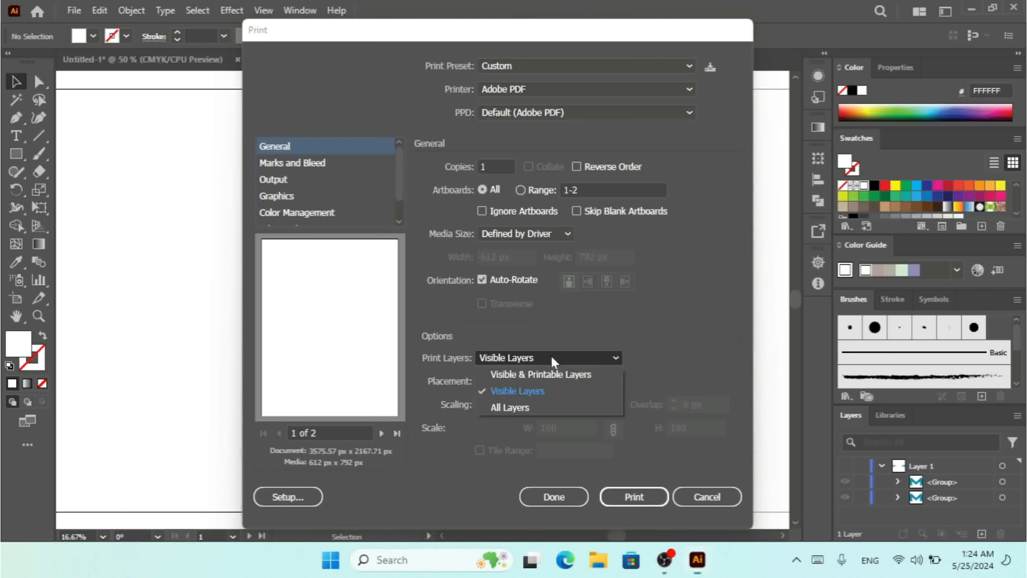
pyautogui.click(528, 406)
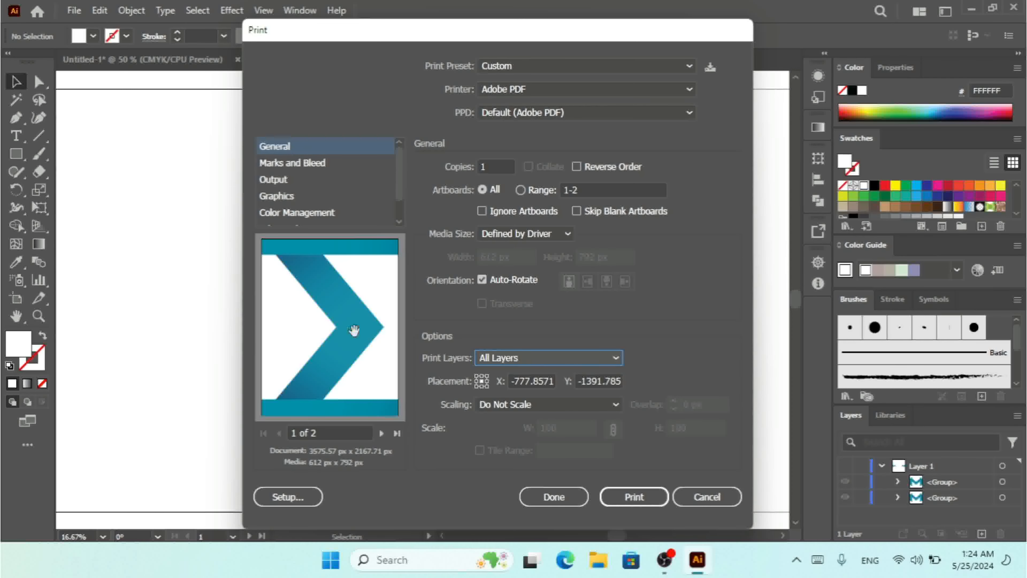
# Preview both artboards, cancel the print setup, and show Layer 1 again
pyautogui.click(381, 432)
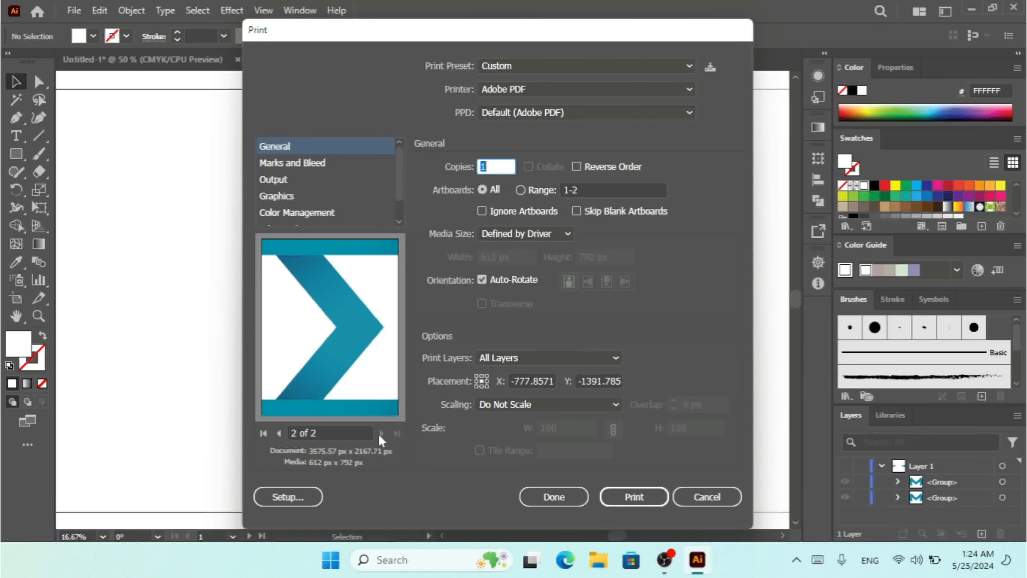
pyautogui.click(279, 434)
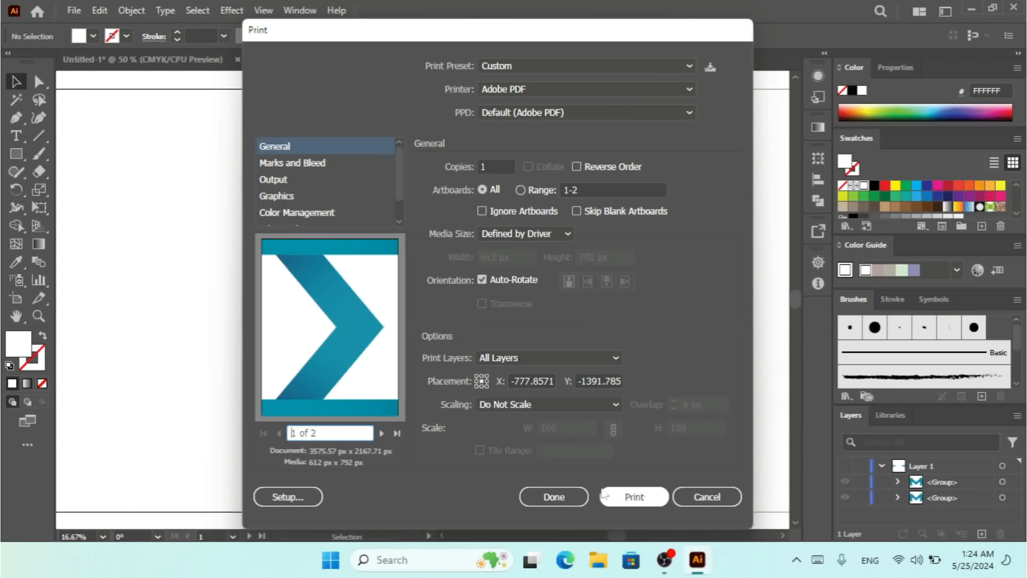
pyautogui.click(718, 496)
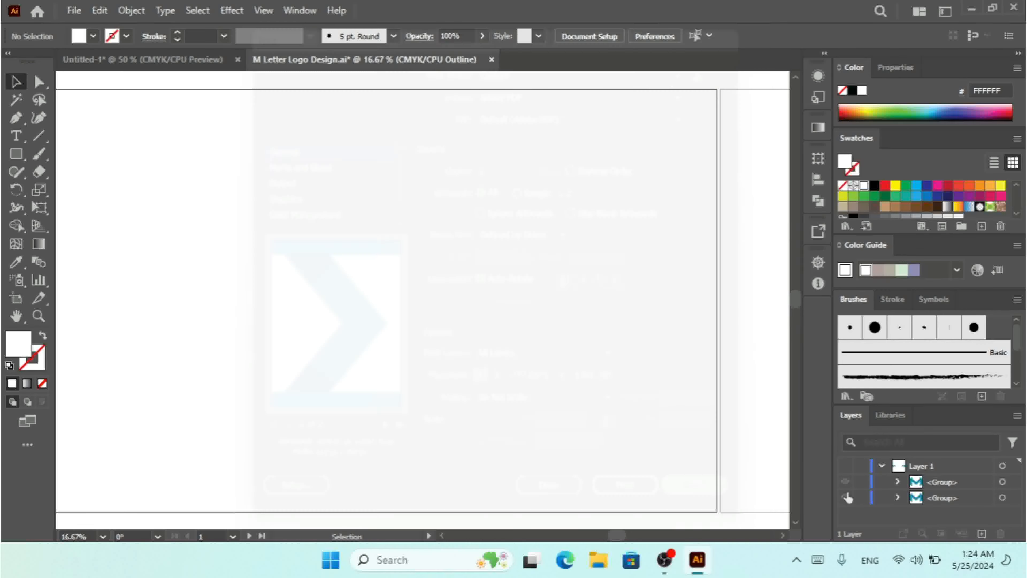
pyautogui.hotkey('ctrl', 'y')
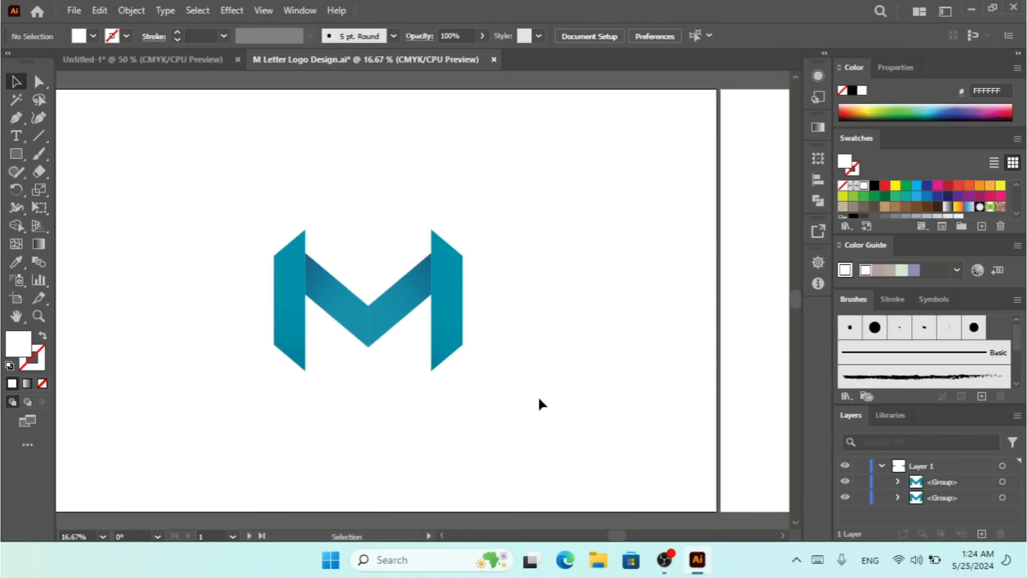
pyautogui.hotkey('ctrl', 'k')
pyautogui.click(845, 522)
pyautogui.press('a')
# Reopen the print settings, turn off Auto-Rotate, and set the artwork's placement reference point to the lower-left corner
pyautogui.hotkey('ctrl', 'p')
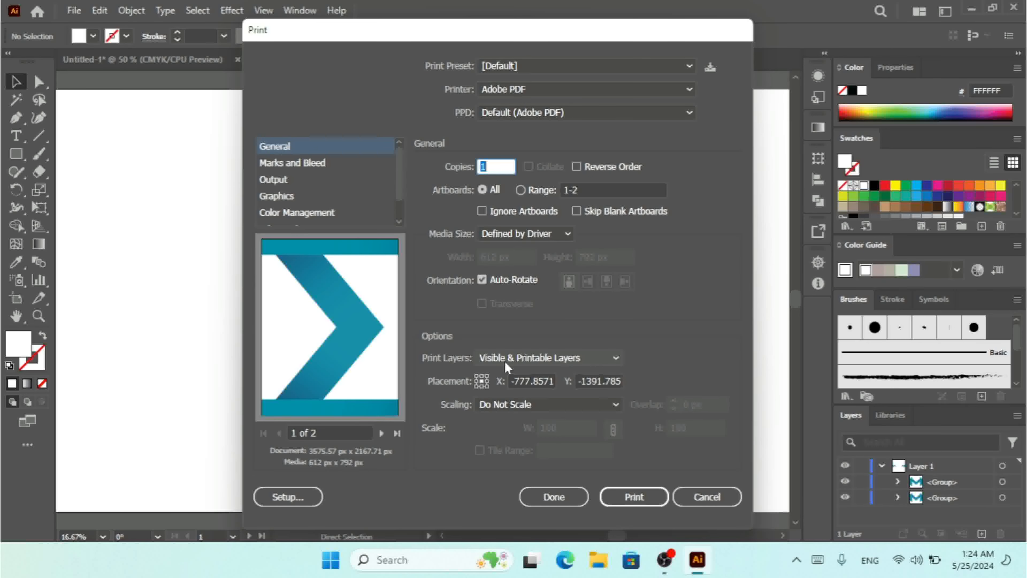
pyautogui.click(490, 279)
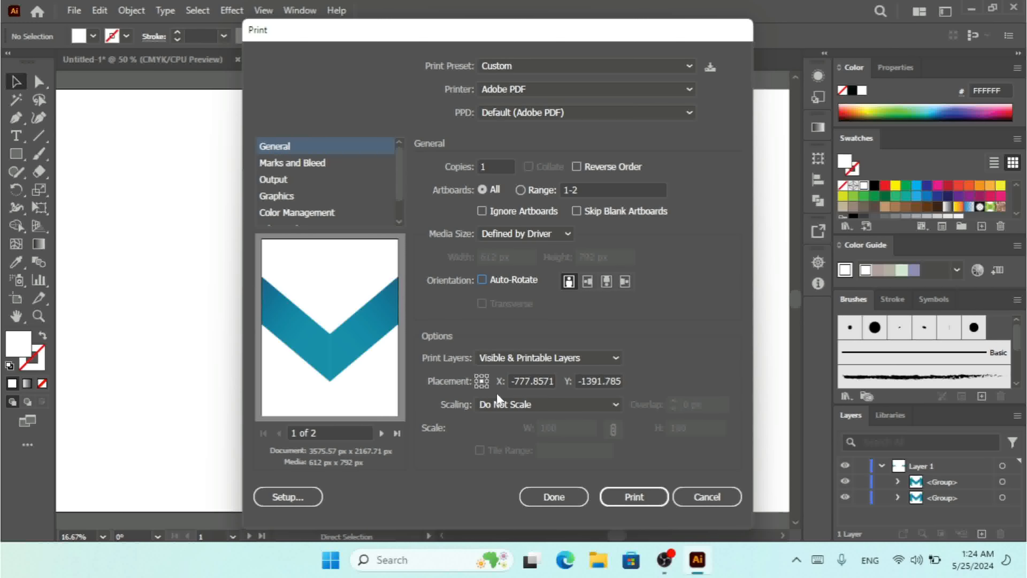
pyautogui.click(477, 386)
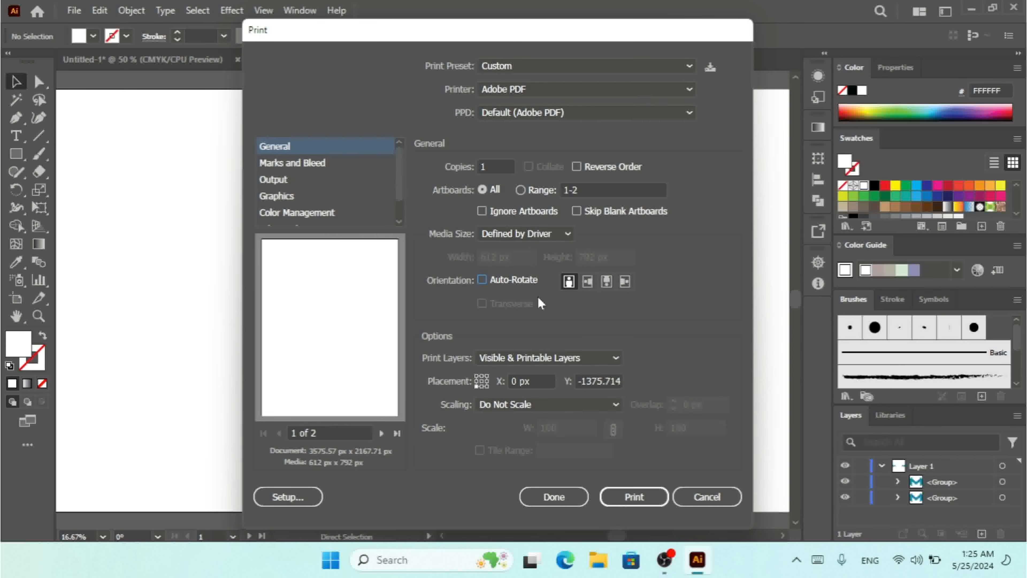
# Set the artwork's placement reference point to the center and the media size to Custom
pyautogui.click(482, 381)
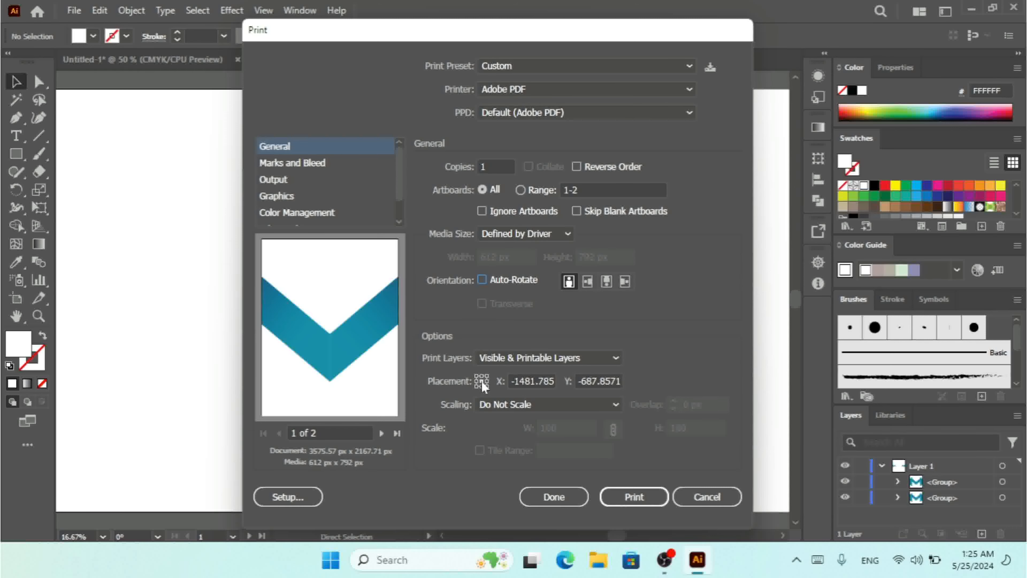
pyautogui.click(538, 234)
pyautogui.click(521, 275)
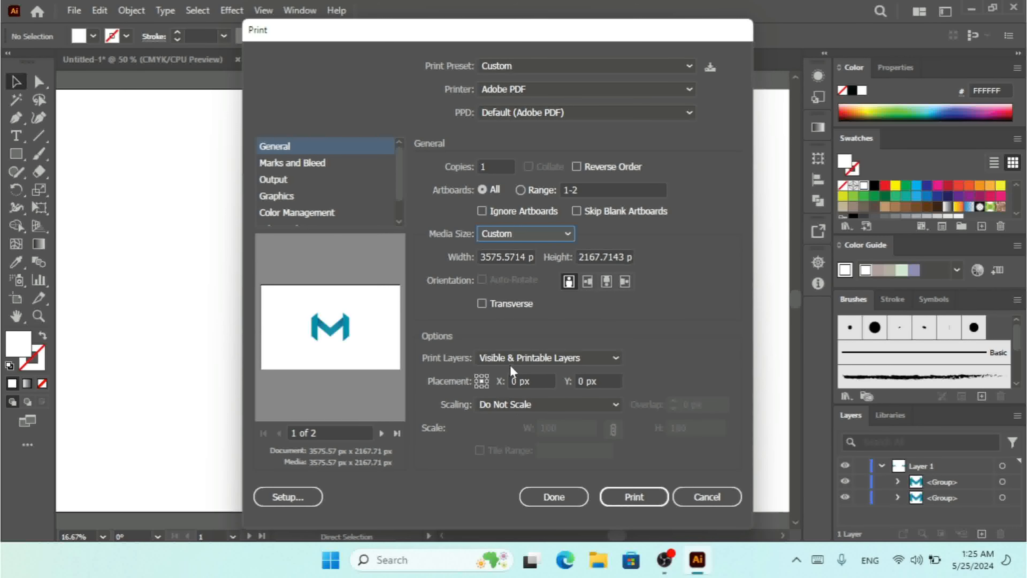
# Switch the page to landscape orientation and try the corner placement reference points, ending with the center one
pyautogui.click(476, 386)
pyautogui.click(588, 282)
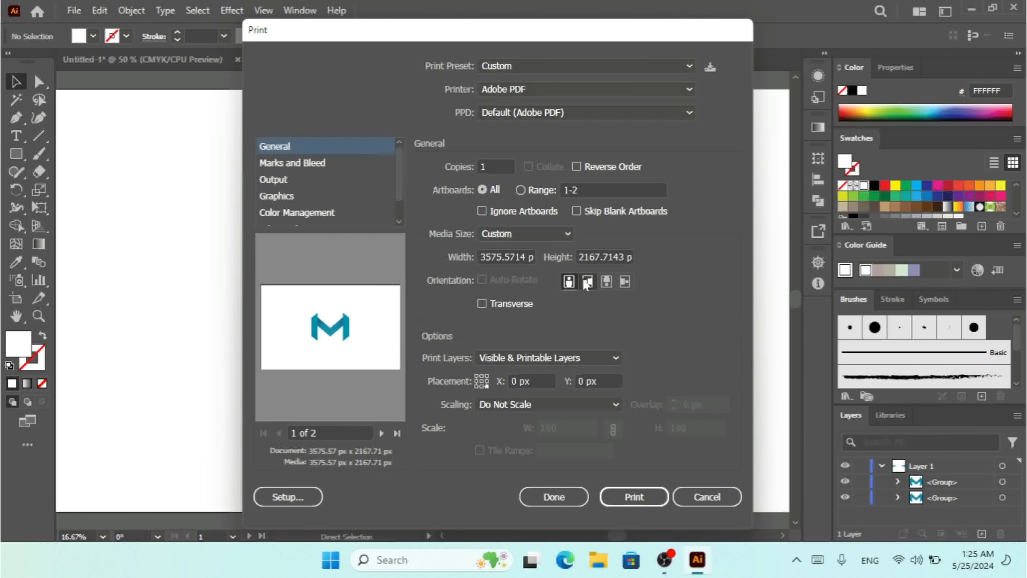
pyautogui.click(587, 282)
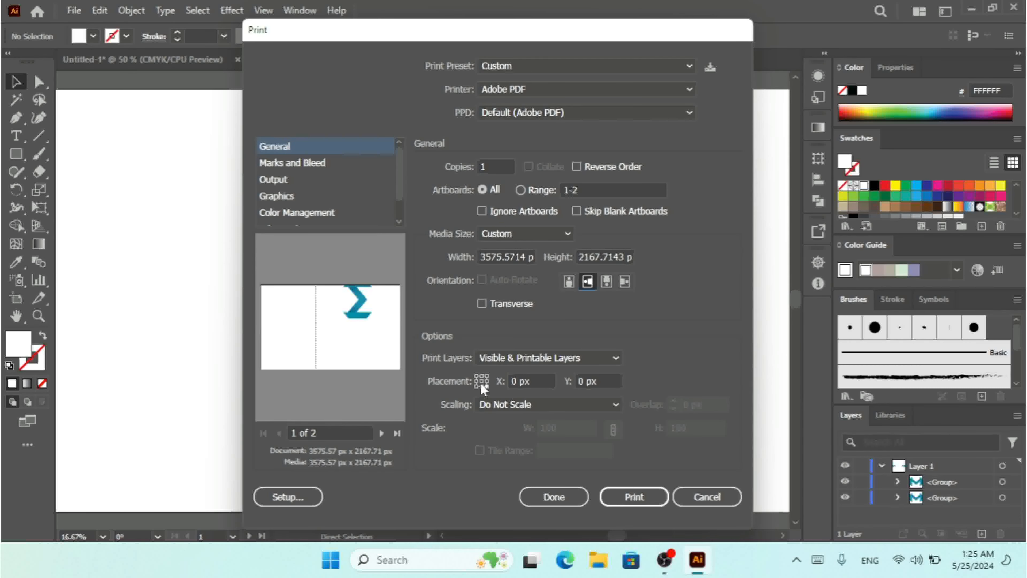
pyautogui.click(487, 378)
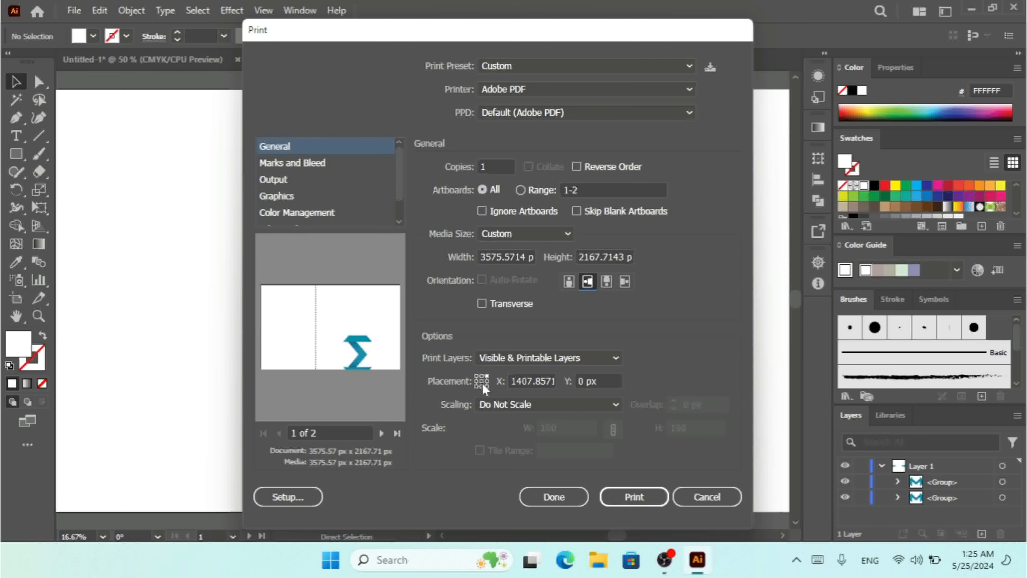
pyautogui.click(482, 381)
pyautogui.click(476, 376)
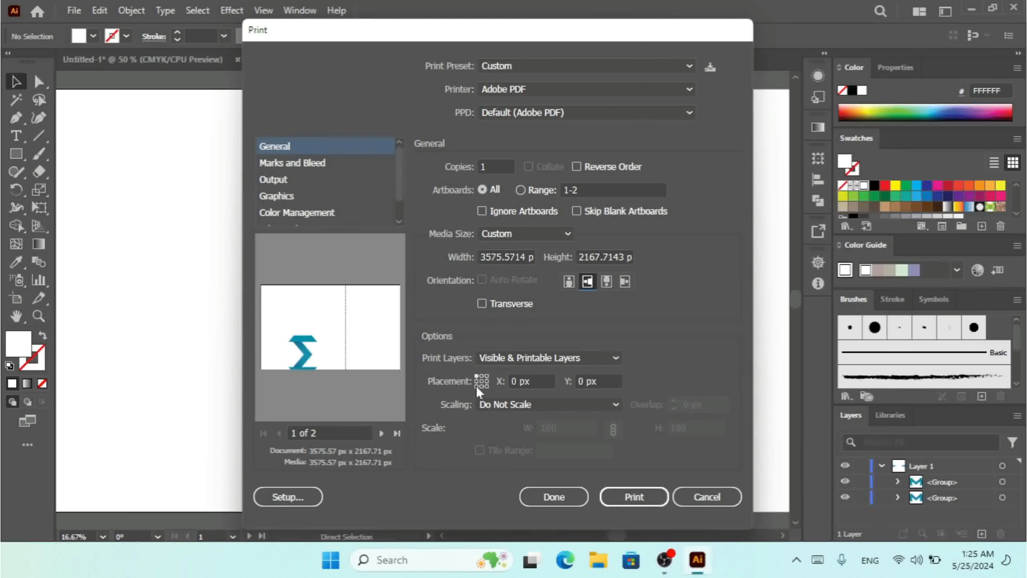
pyautogui.click(476, 386)
pyautogui.click(481, 381)
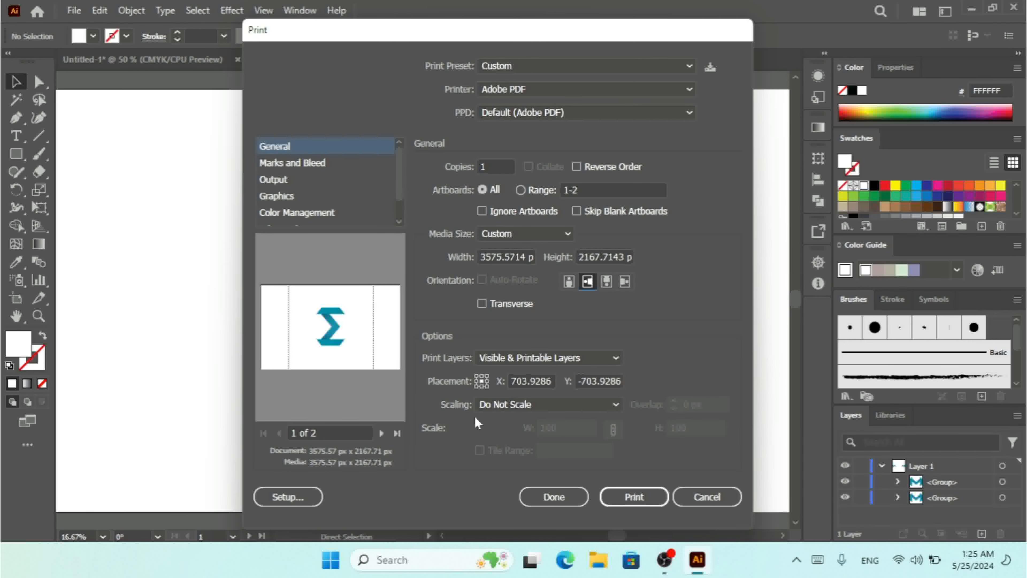
# Try the Custom scaling option, and set the scaling to Fit to Page
pyautogui.click(553, 408)
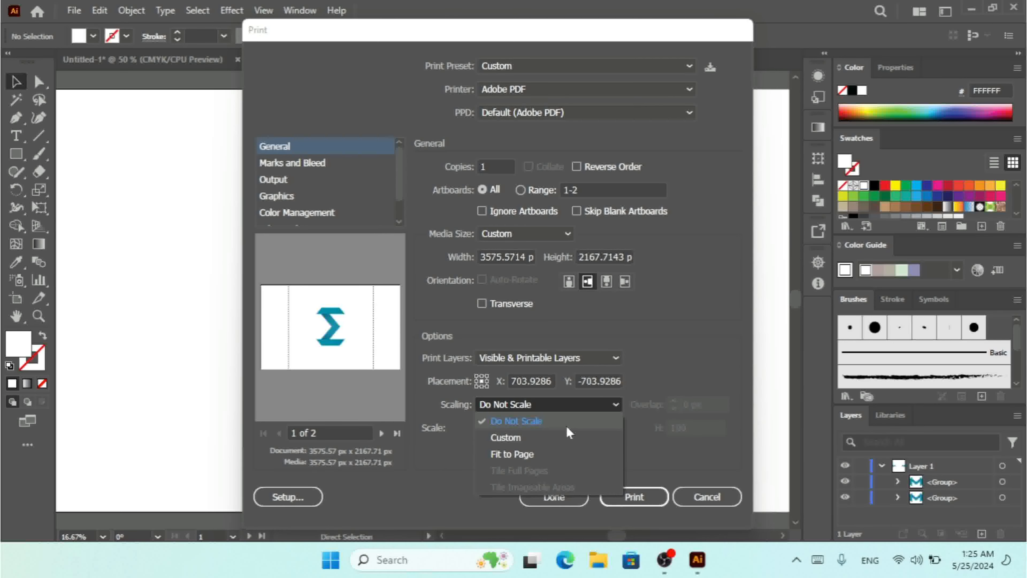
pyautogui.click(542, 443)
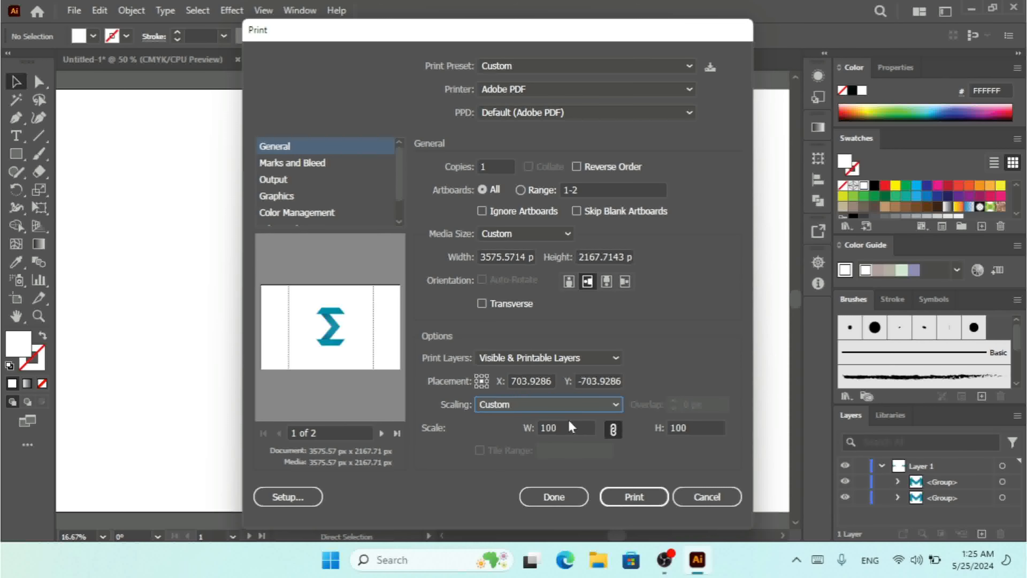
pyautogui.click(536, 409)
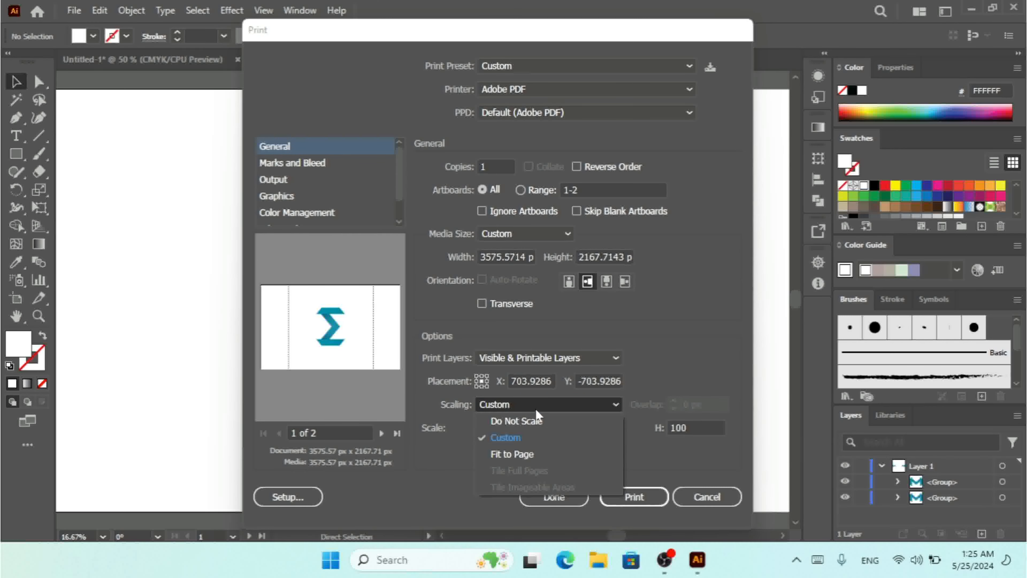
pyautogui.click(518, 462)
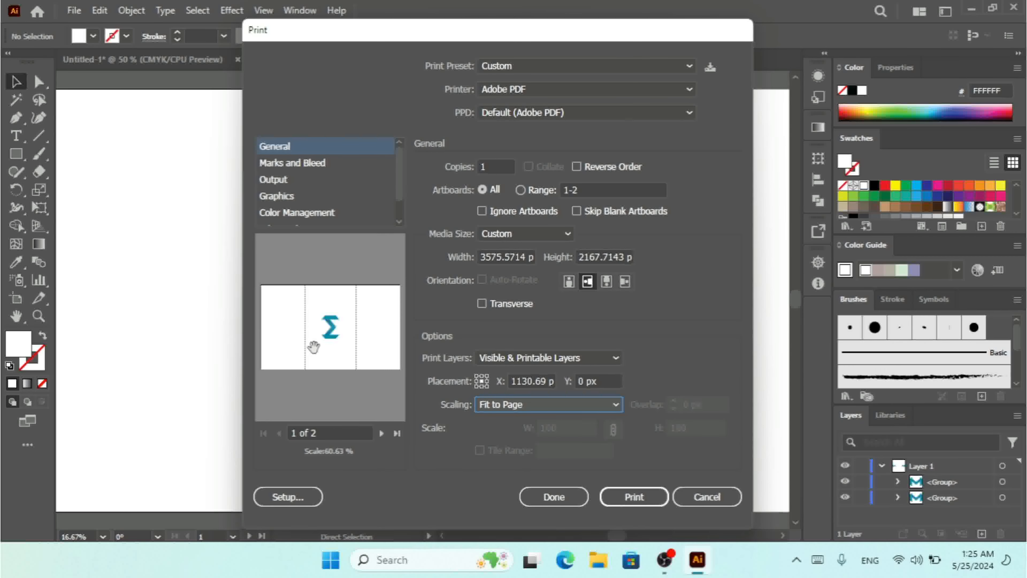
pyautogui.click(565, 410)
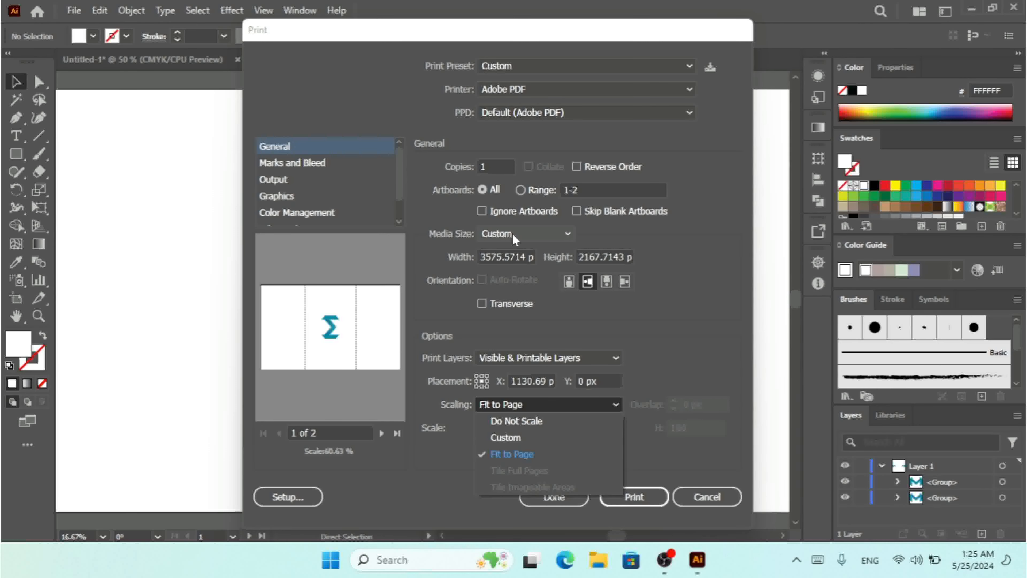
pyautogui.click(503, 303)
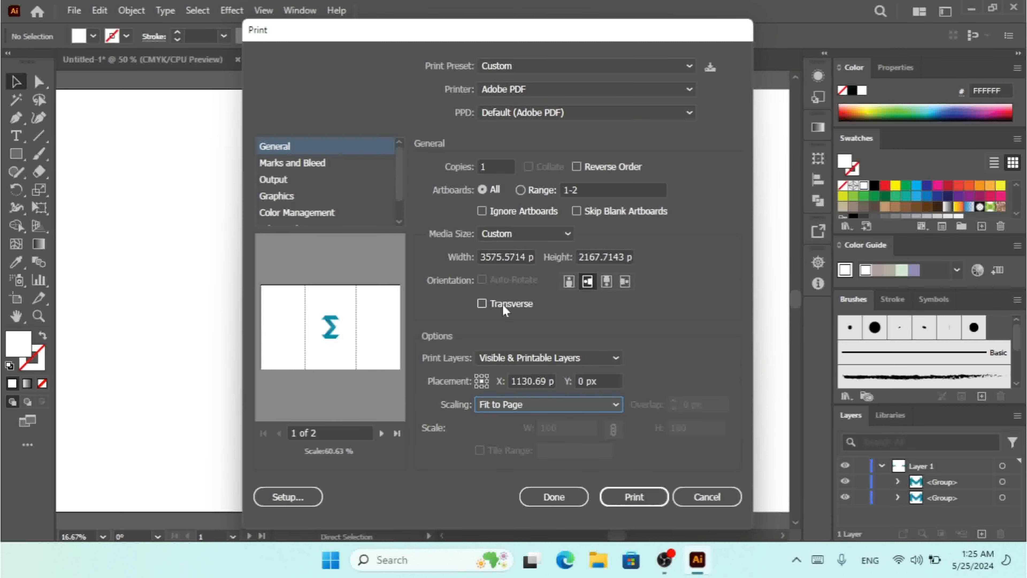
# Return to portrait orientation, try the A1 media size, and cancel the print setup
pyautogui.click(569, 283)
pyautogui.click(530, 233)
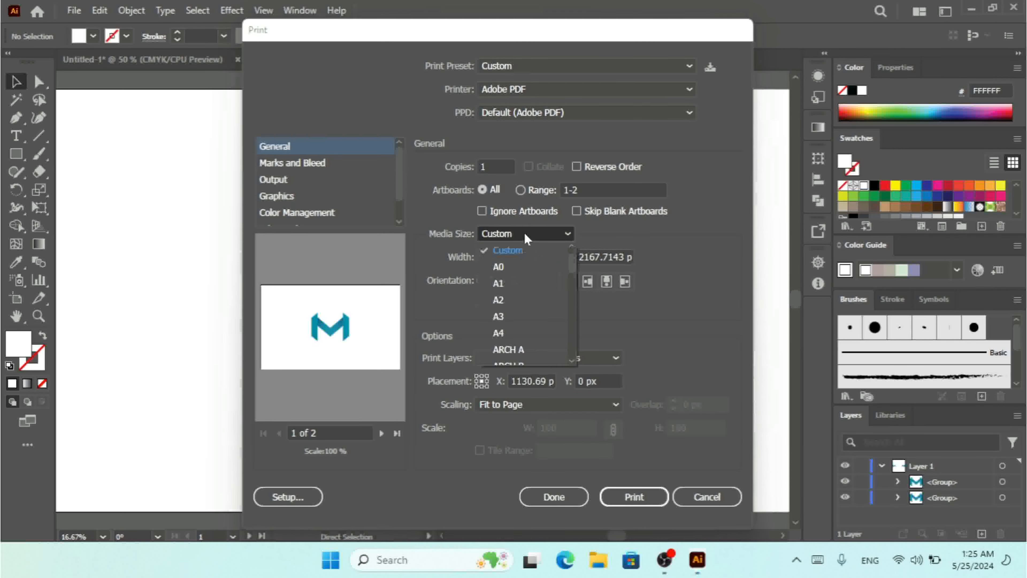
pyautogui.click(509, 278)
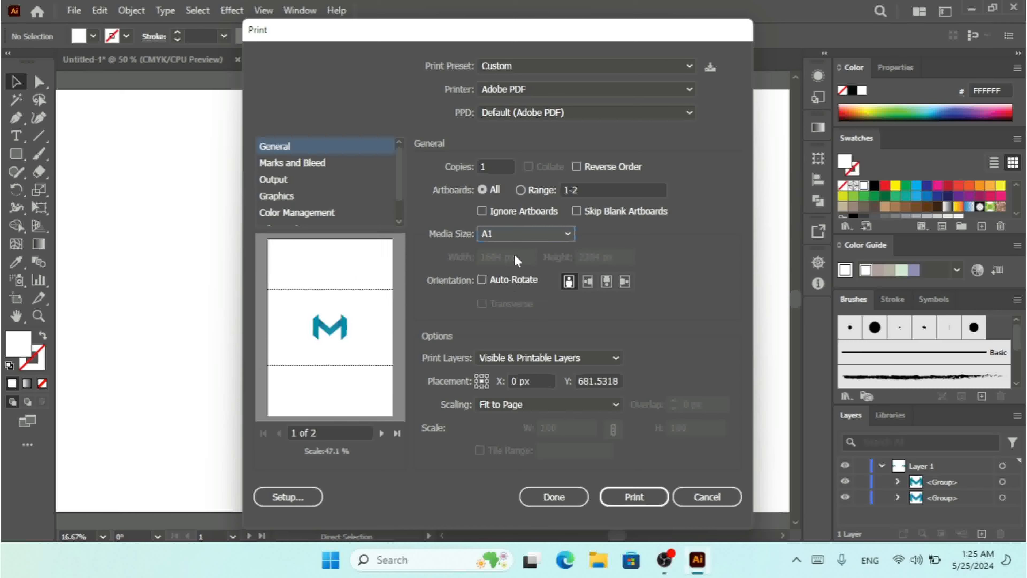
pyautogui.click(517, 235)
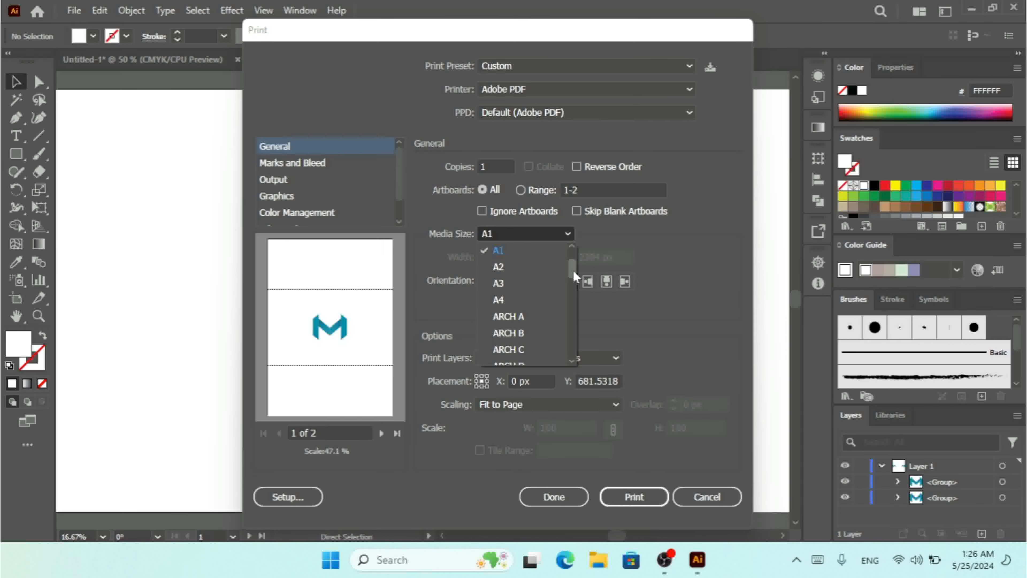
pyautogui.moveTo(573, 270); pyautogui.dragTo(574, 258)
pyautogui.click(528, 251)
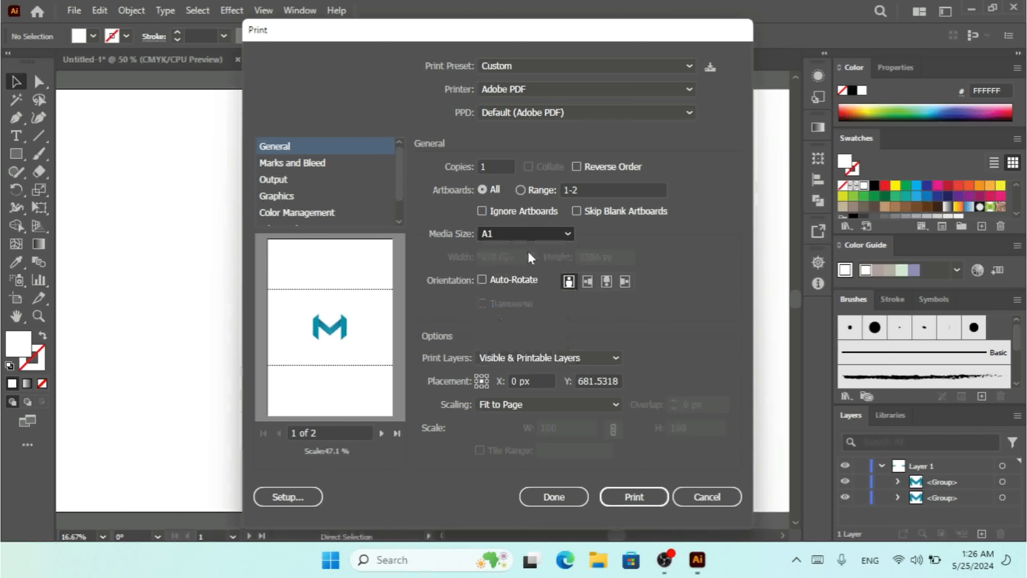
pyautogui.click(704, 497)
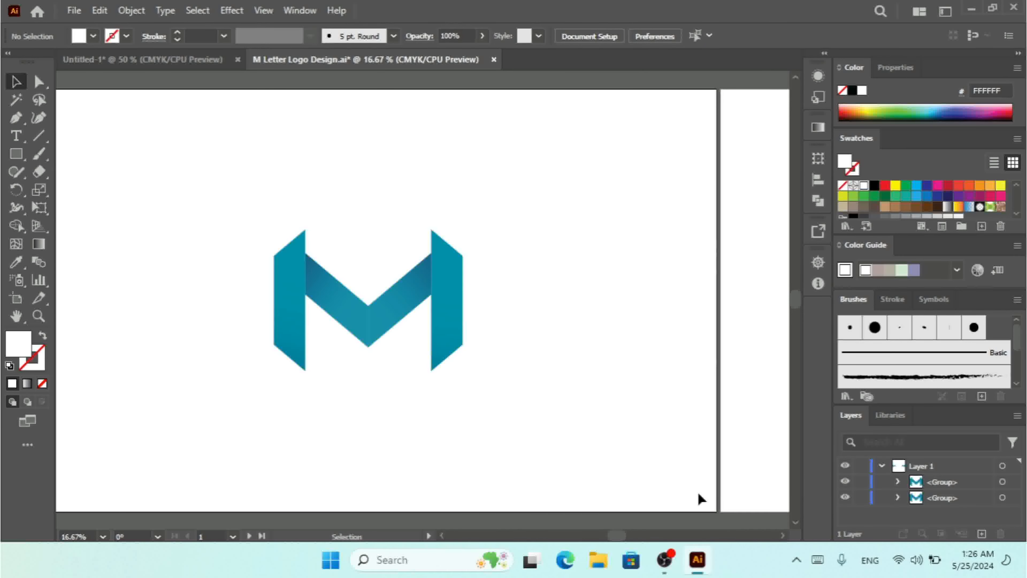
# Select all the artwork, reopen the print settings, and set the media size to Custom
pyautogui.hotkey('ctrl', 'a')
pyautogui.press('a')
pyautogui.hotkey('ctrl', 'p')
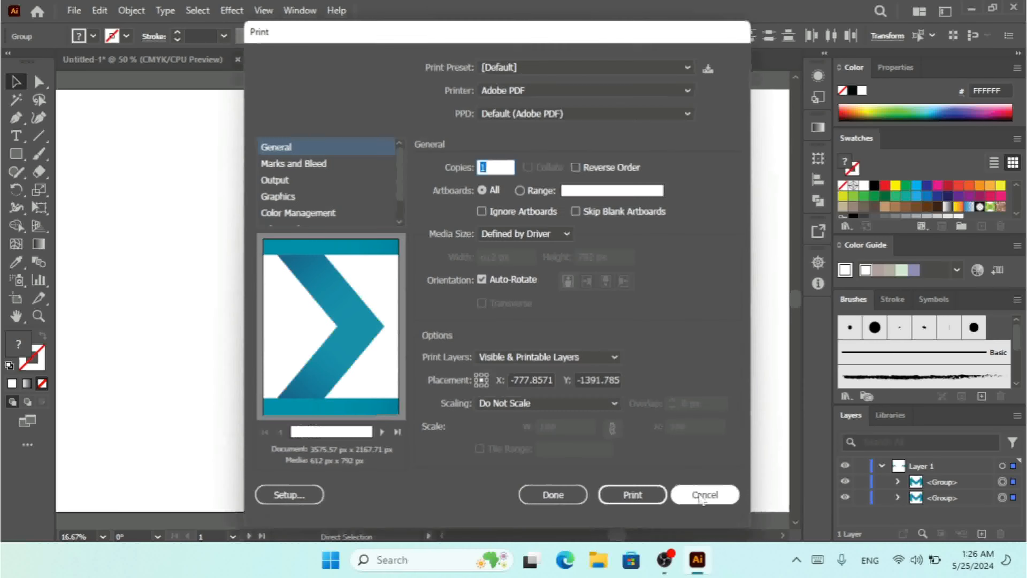
pyautogui.click(529, 405)
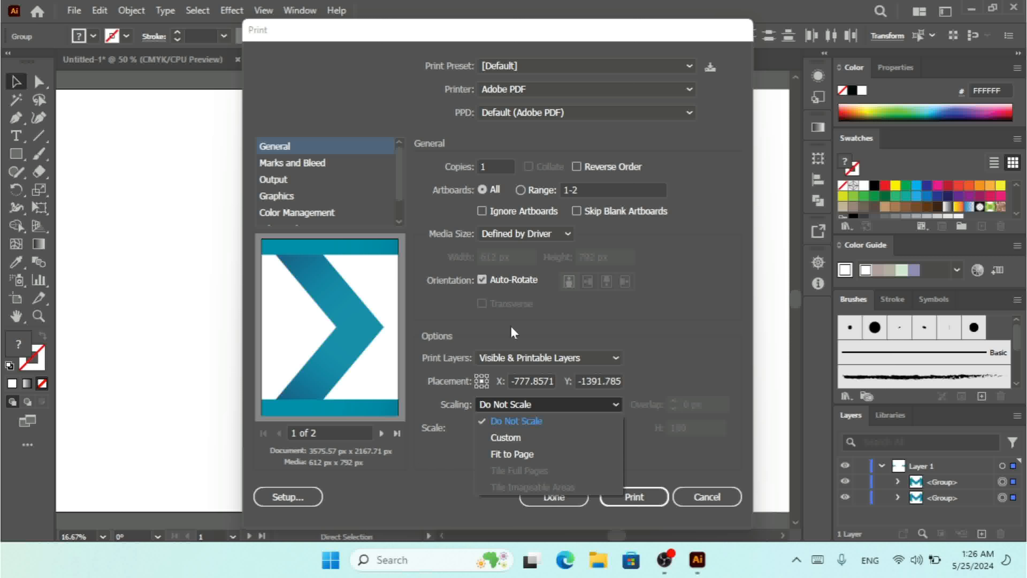
pyautogui.click(518, 233)
pyautogui.click(519, 234)
pyautogui.click(510, 270)
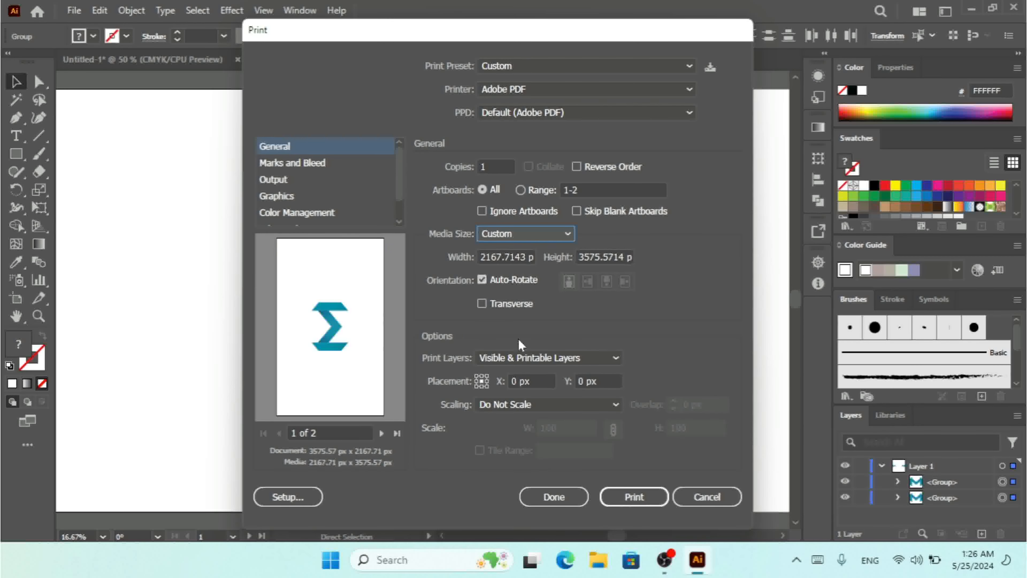
# Turn on Ignore Artboards and set the print scaling to Tile Full Pages
pyautogui.click(530, 234)
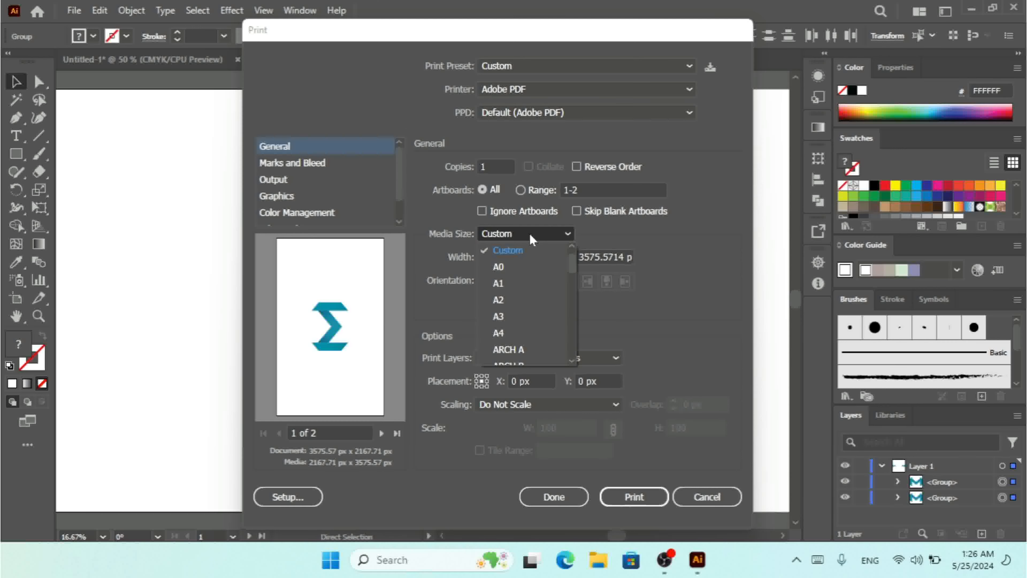
pyautogui.click(680, 279)
pyautogui.click(532, 212)
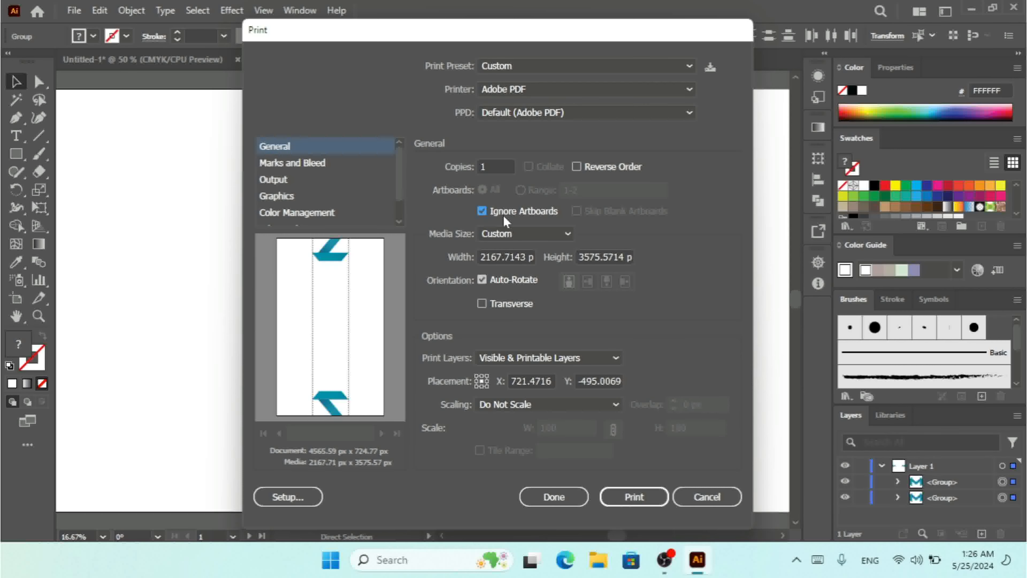
pyautogui.click(554, 405)
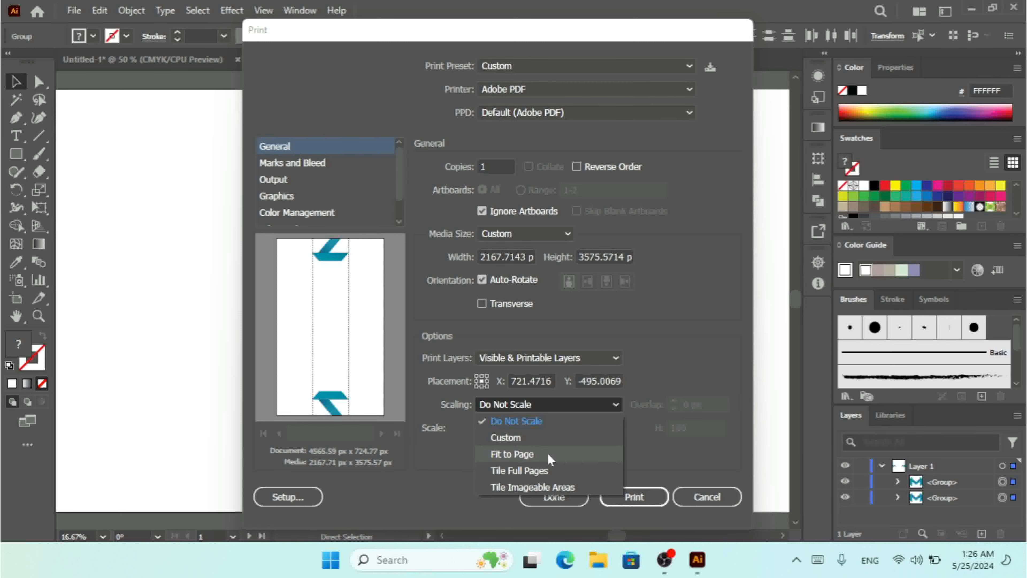
pyautogui.click(547, 469)
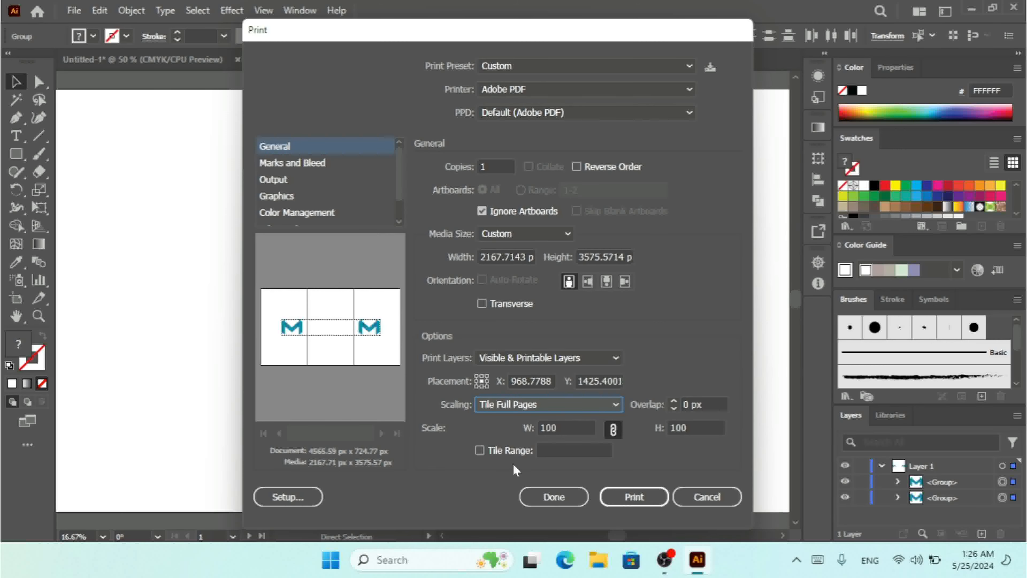
# Enter a tile range of 1-2, and turn the Tile Range option off
pyautogui.click(554, 447)
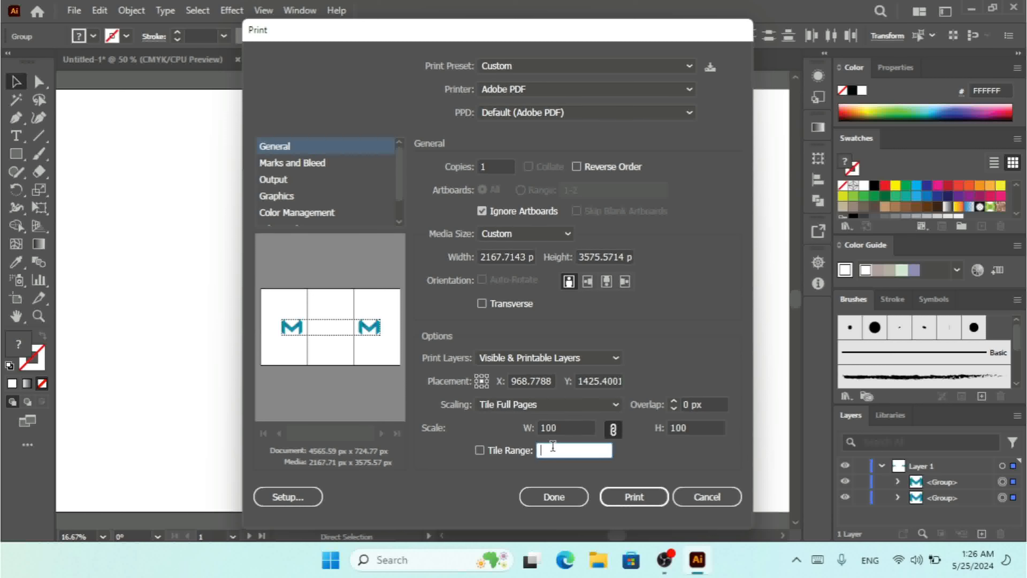
pyautogui.write('1-2')
pyautogui.click(701, 428)
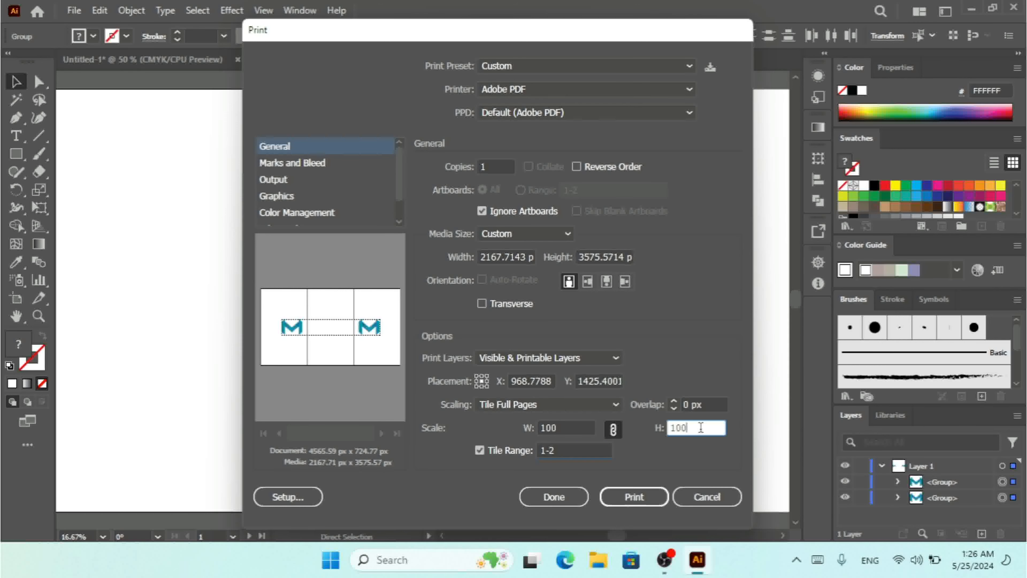
pyautogui.click(568, 450)
pyautogui.click(480, 450)
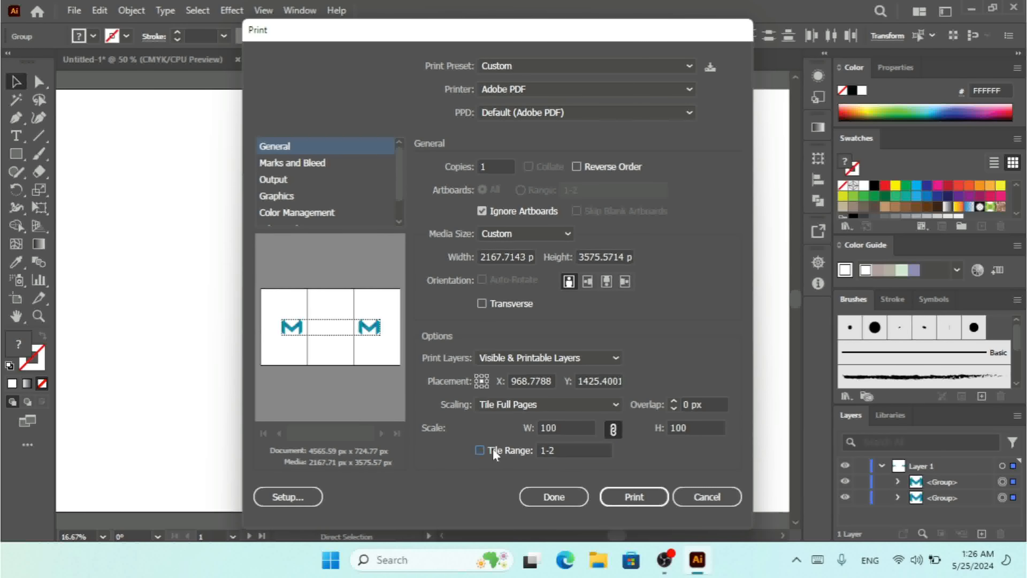
# Set the print scaling to Tile Imageable Areas and the linked width and height scale to 124
pyautogui.click(545, 409)
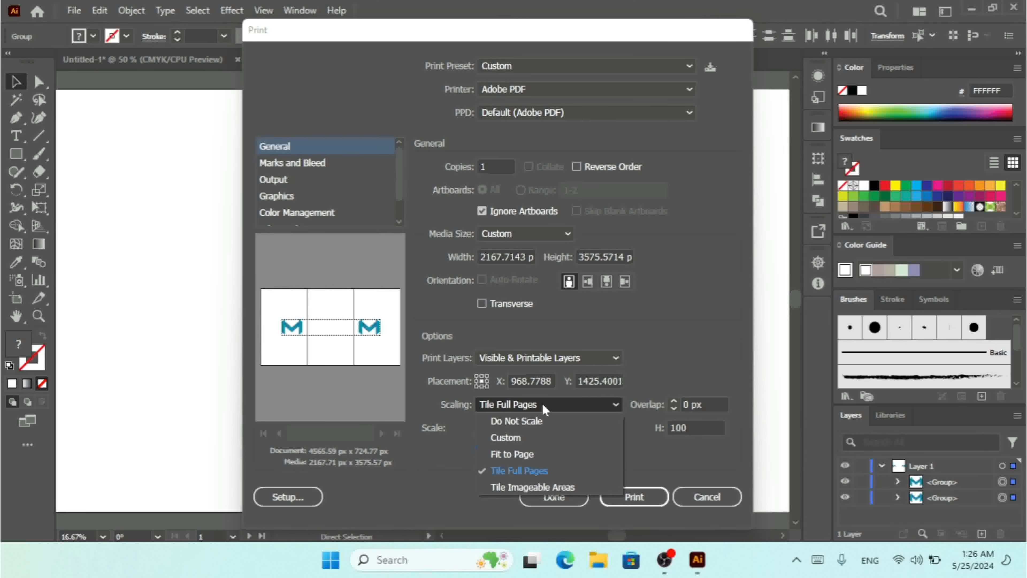
pyautogui.click(533, 492)
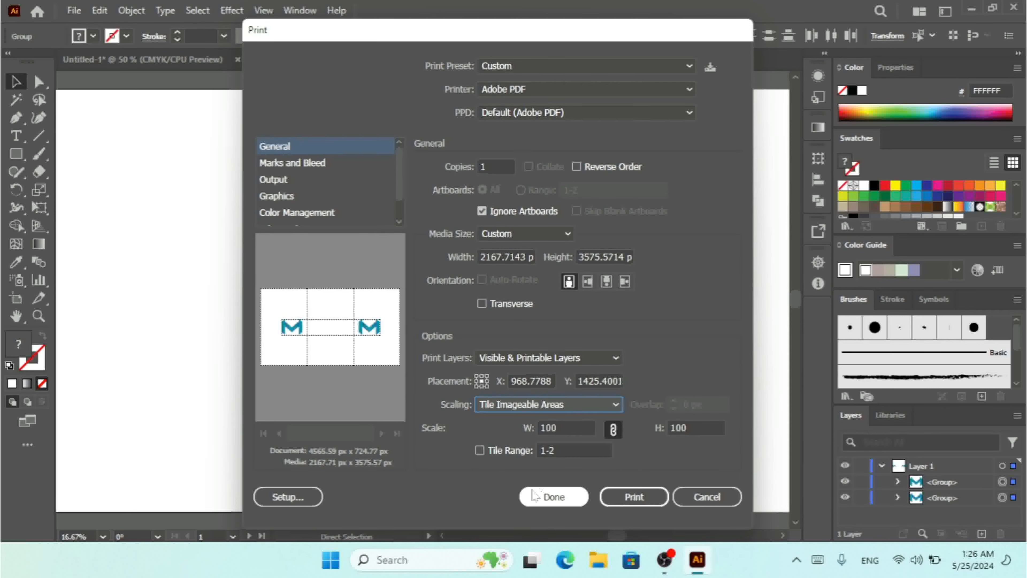
pyautogui.moveTo(575, 427); pyautogui.dragTo(446, 429)
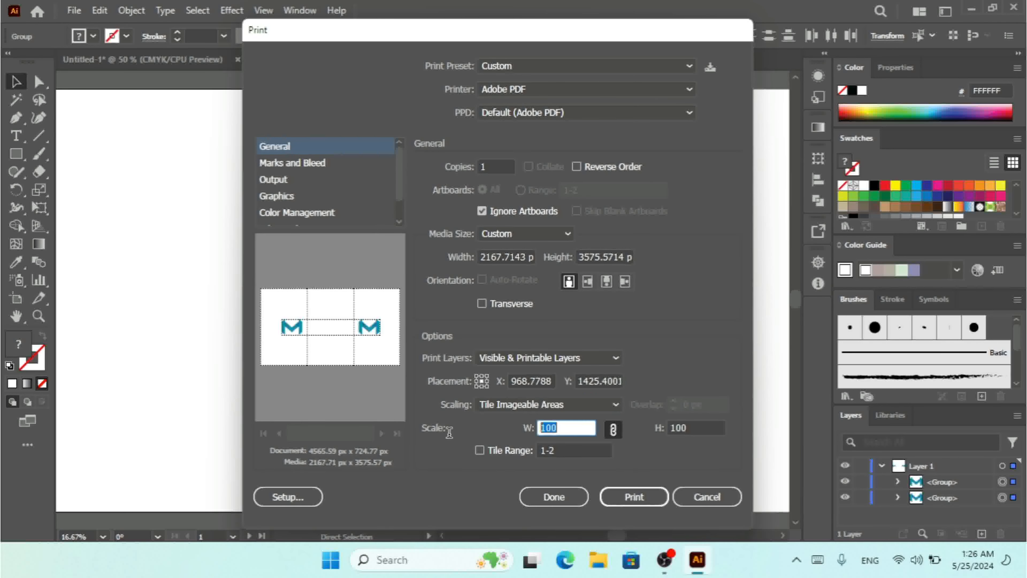
pyautogui.press('Up')
pyautogui.press('Up')
pyautogui.press('Up')
pyautogui.press('Up')
pyautogui.press('Up')
pyautogui.press('Up')
pyautogui.press('Up')
pyautogui.press('Up')
pyautogui.press('Up')
pyautogui.press('Up')
pyautogui.press('Up')
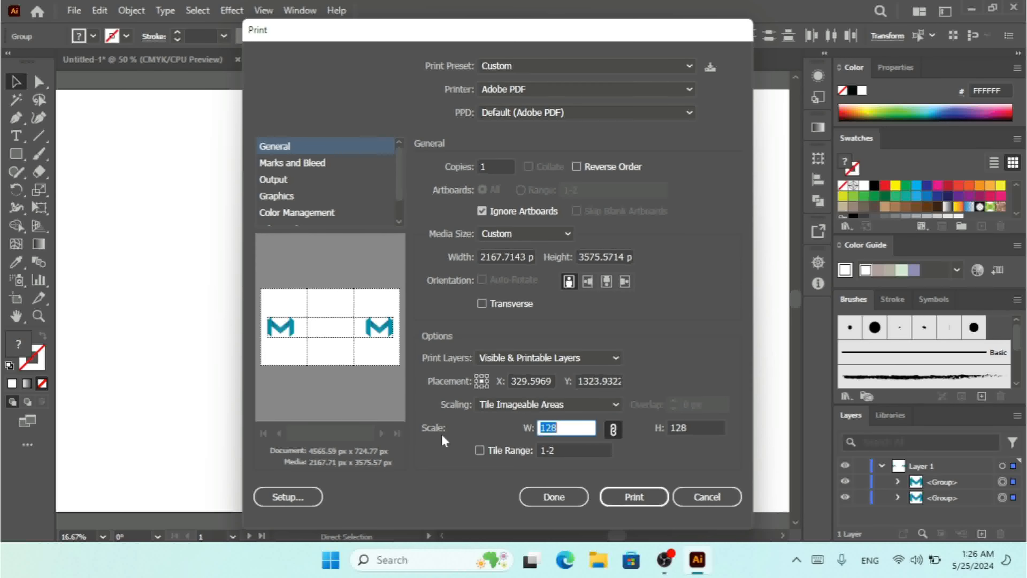
pyautogui.press('Up')
pyautogui.press('Up')
pyautogui.press('Up')
pyautogui.press('Up')
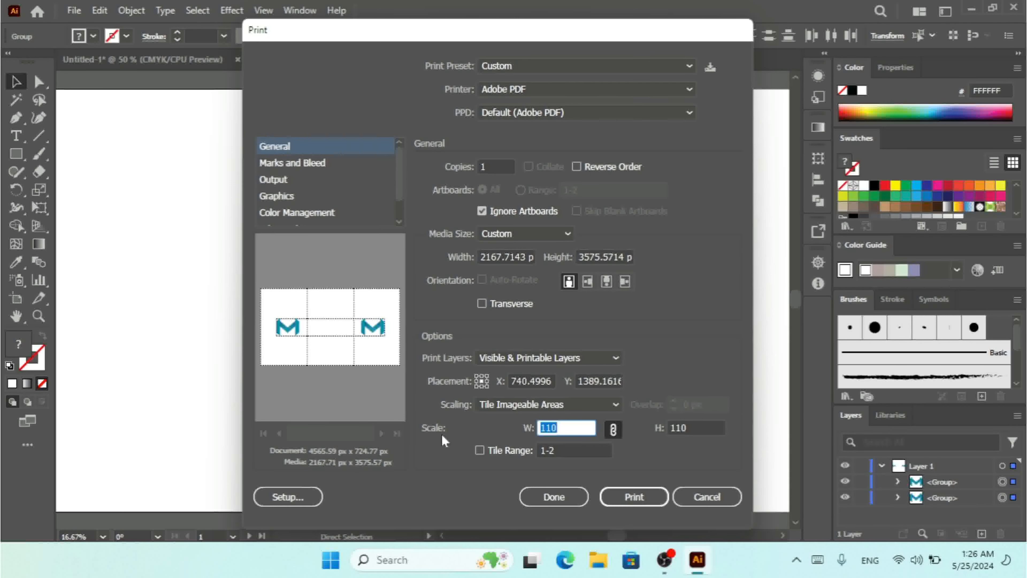
pyautogui.press('Up')
pyautogui.press('Up')
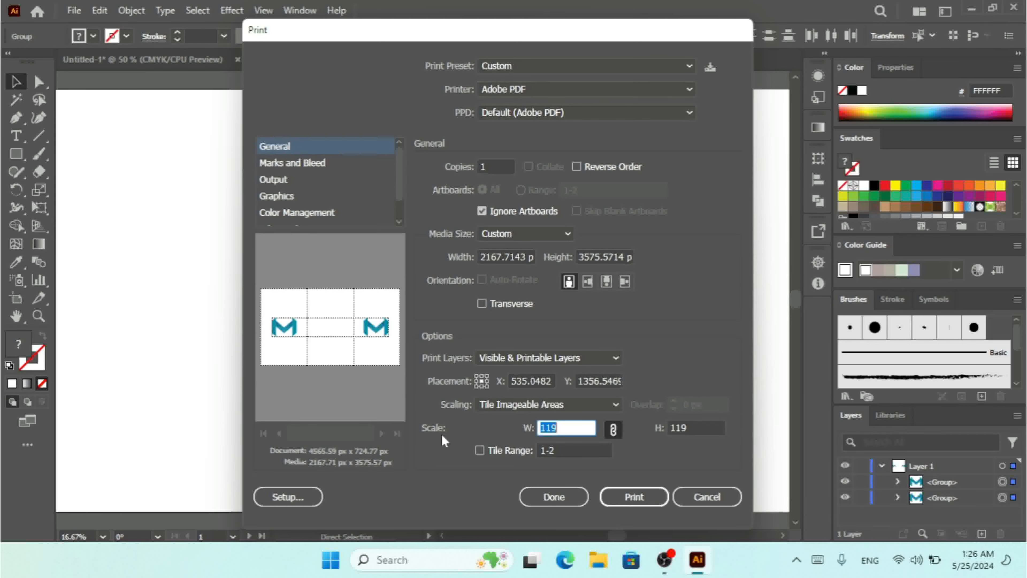
pyautogui.press('Up')
pyautogui.press('Up')
pyautogui.press('Up')
pyautogui.press('Up')
pyautogui.press('Up')
pyautogui.press('Up')
pyautogui.press('Up')
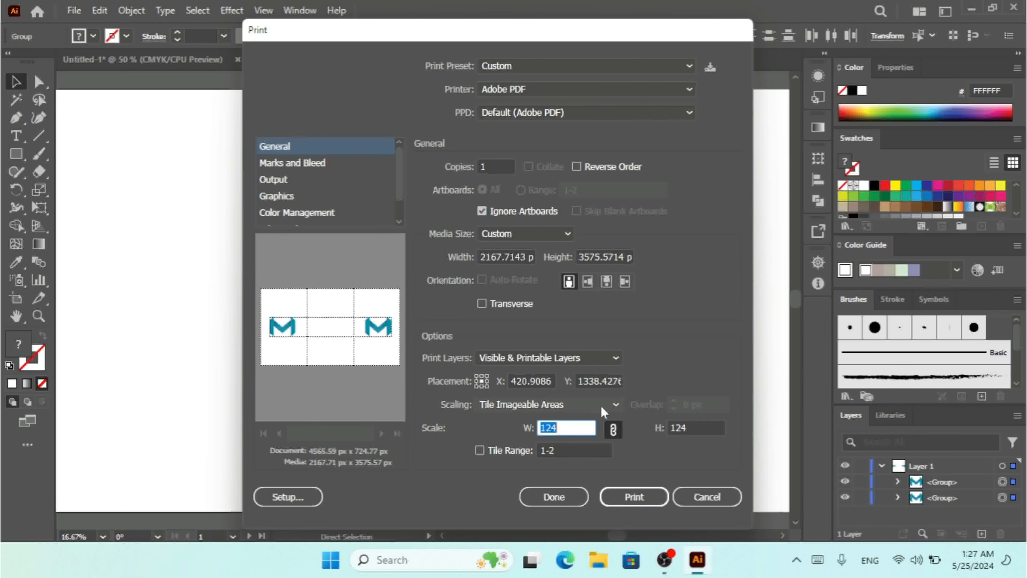
# Turn off Ignore Artboards, go to the Marks and Bleed print settings, and reposition the Print dialog over the logo
pyautogui.click(517, 212)
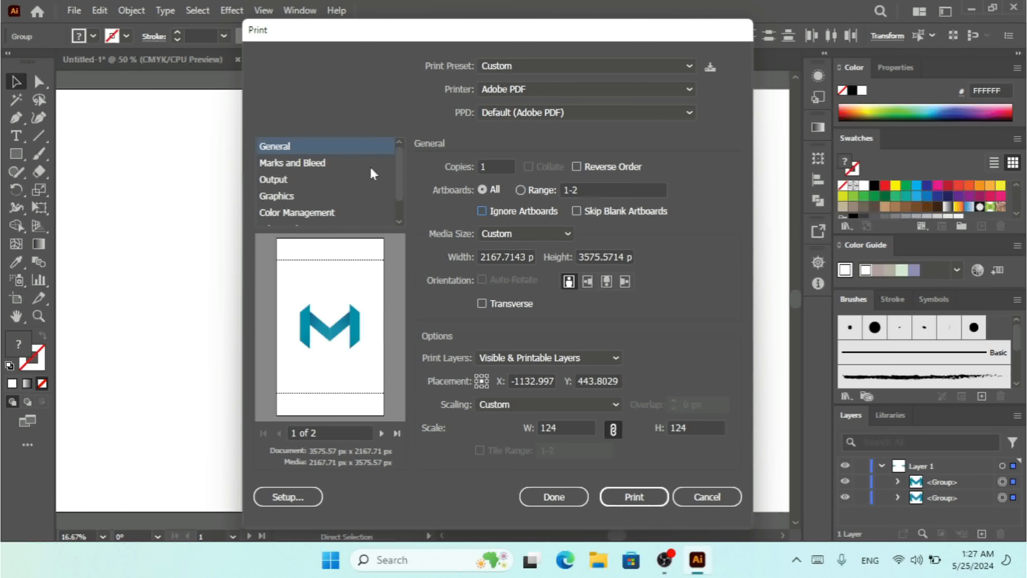
pyautogui.click(299, 166)
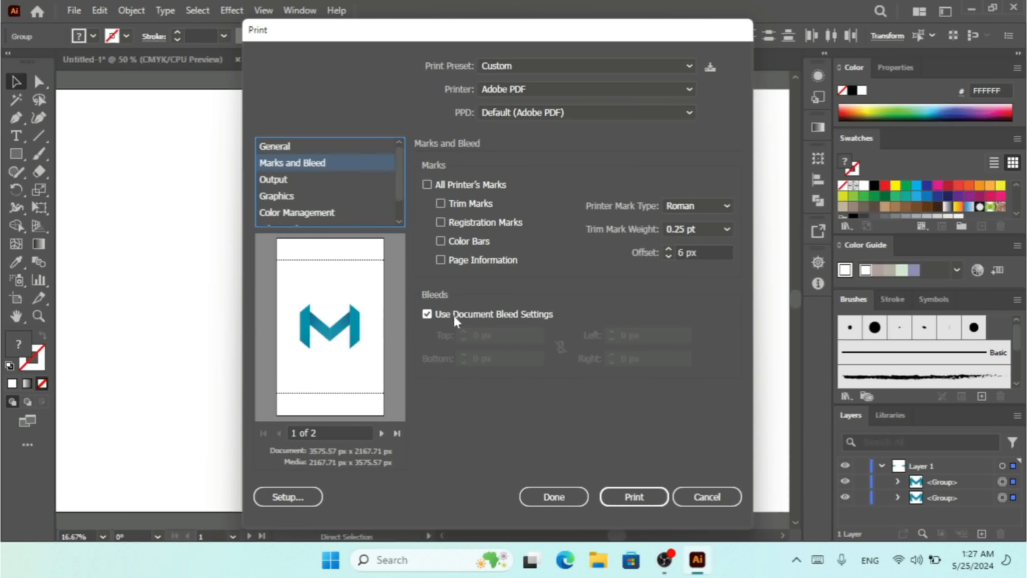
pyautogui.moveTo(415, 35); pyautogui.dragTo(645, 65)
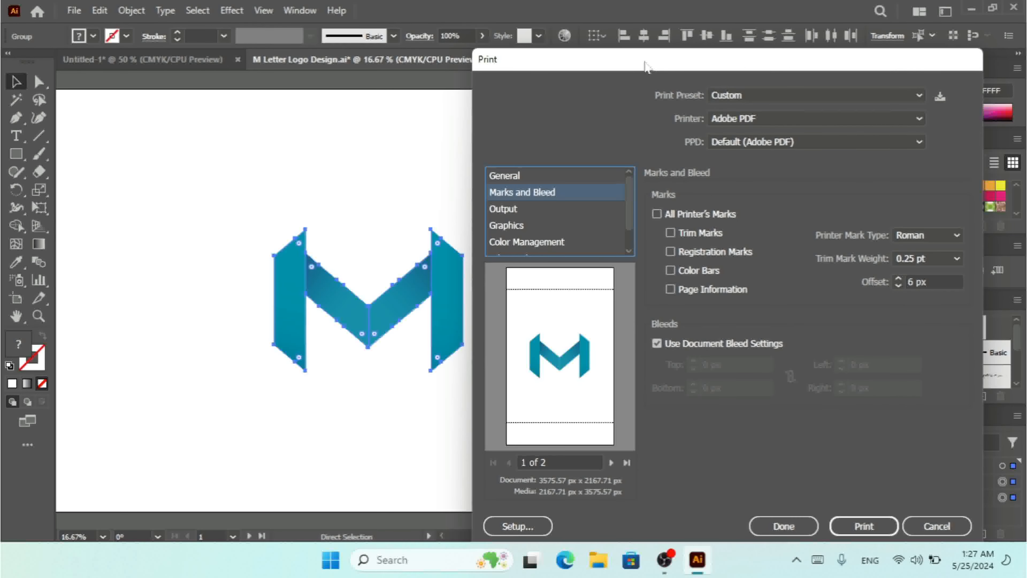
pyautogui.moveTo(644, 68); pyautogui.dragTo(626, 69)
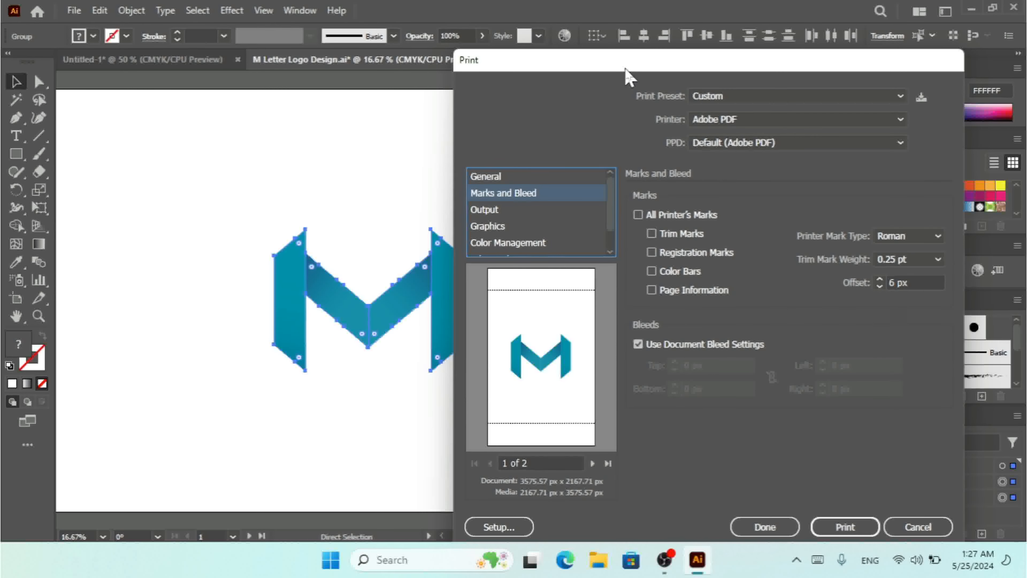
pyautogui.moveTo(626, 68); pyautogui.dragTo(617, 64)
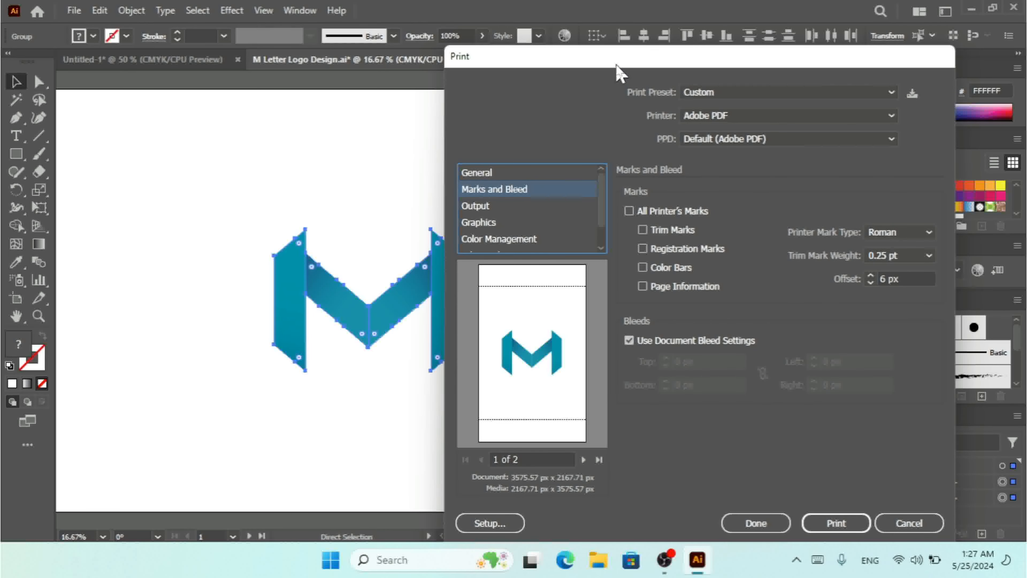
pyautogui.moveTo(617, 65); pyautogui.dragTo(453, 37)
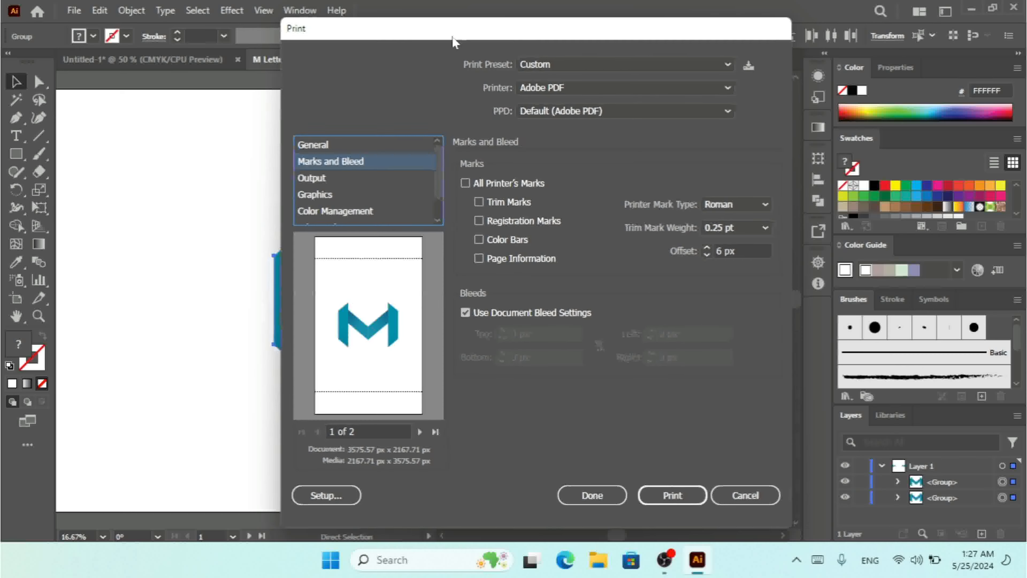
# Turn off Use Document Bleed Settings and set all four linked bleeds to 80 px
pyautogui.click(513, 312)
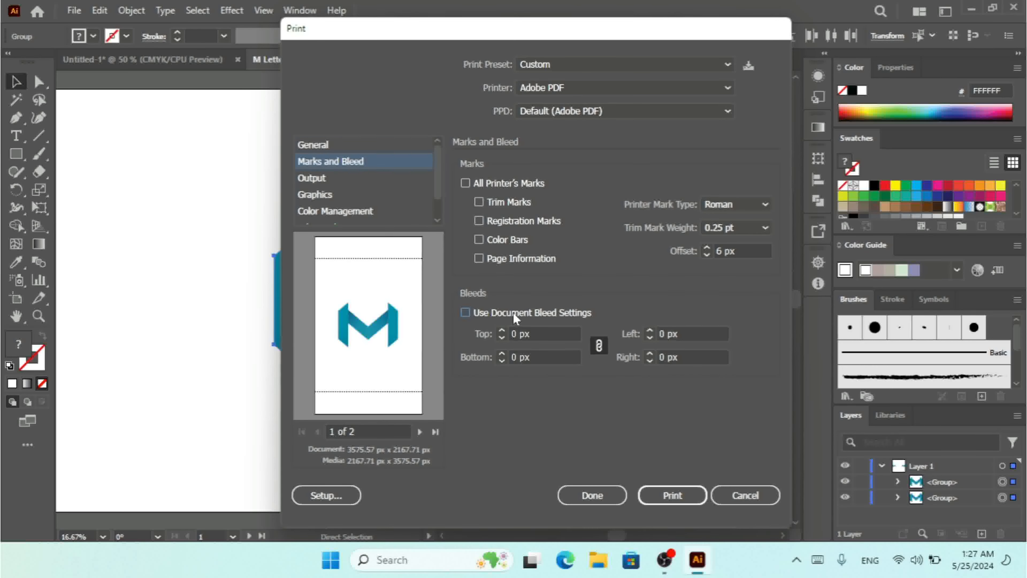
pyautogui.click(542, 333)
pyautogui.write('7')
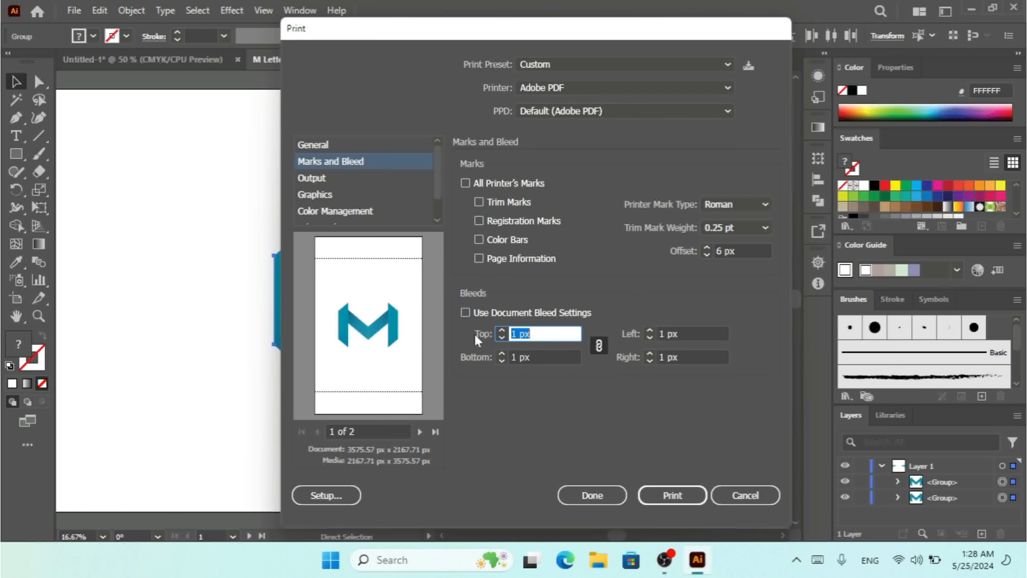
pyautogui.press('Up')
pyautogui.press('Up')
pyautogui.press('Up')
pyautogui.press('Up')
pyautogui.press('Up')
pyautogui.press('Up')
pyautogui.press('Up')
pyautogui.press('Up')
pyautogui.press('Up')
pyautogui.press('Up')
pyautogui.press('Up')
pyautogui.press('Up')
pyautogui.press('Up')
pyautogui.press('Up')
pyautogui.press('Up')
pyautogui.press('Up')
pyautogui.press('Up')
pyautogui.press('Up')
pyautogui.press('Up')
pyautogui.press('Up')
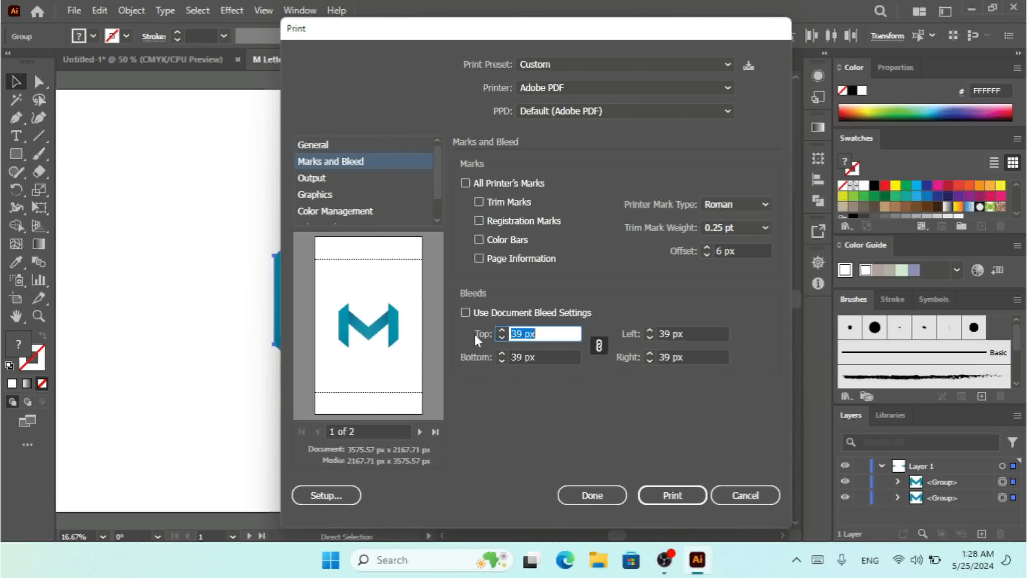
pyautogui.press('Up')
pyautogui.press('Up')
pyautogui.press('Up')
pyautogui.press('Up')
pyautogui.press('Up')
pyautogui.press('Up')
pyautogui.press('Up')
pyautogui.press('Up')
pyautogui.press('Up')
pyautogui.press('Up')
pyautogui.press('Up')
pyautogui.press('Up')
pyautogui.press('Up')
pyautogui.press('Up')
pyautogui.press('Up')
pyautogui.press('Up')
pyautogui.press('Up')
pyautogui.press('Up')
pyautogui.press('Up')
pyautogui.press('Up')
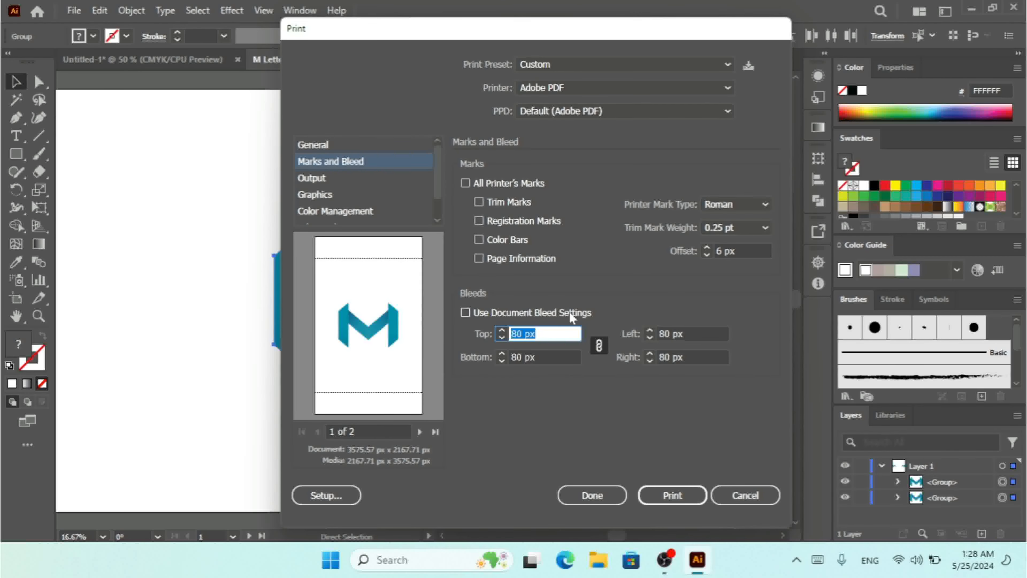
# Turn on all printer's marks, and switch Ignore Artboards on and back off in the General print settings
pyautogui.click(498, 185)
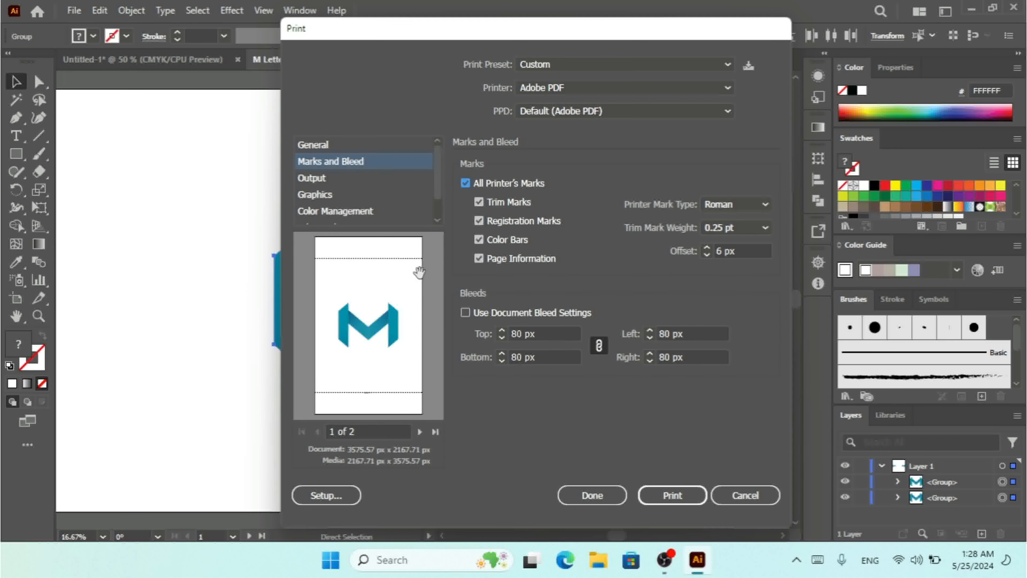
pyautogui.click(324, 147)
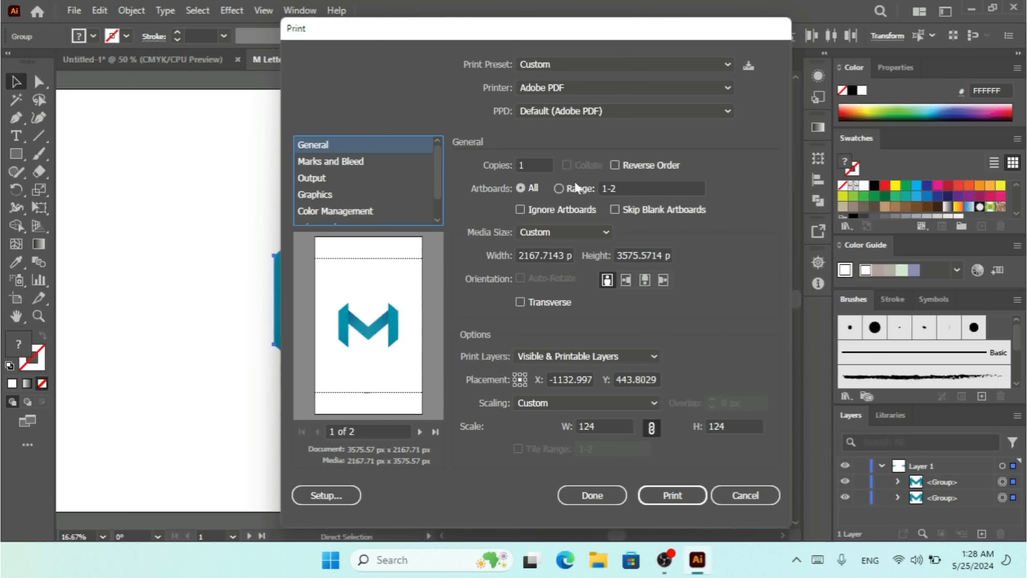
pyautogui.click(544, 207)
pyautogui.click(544, 208)
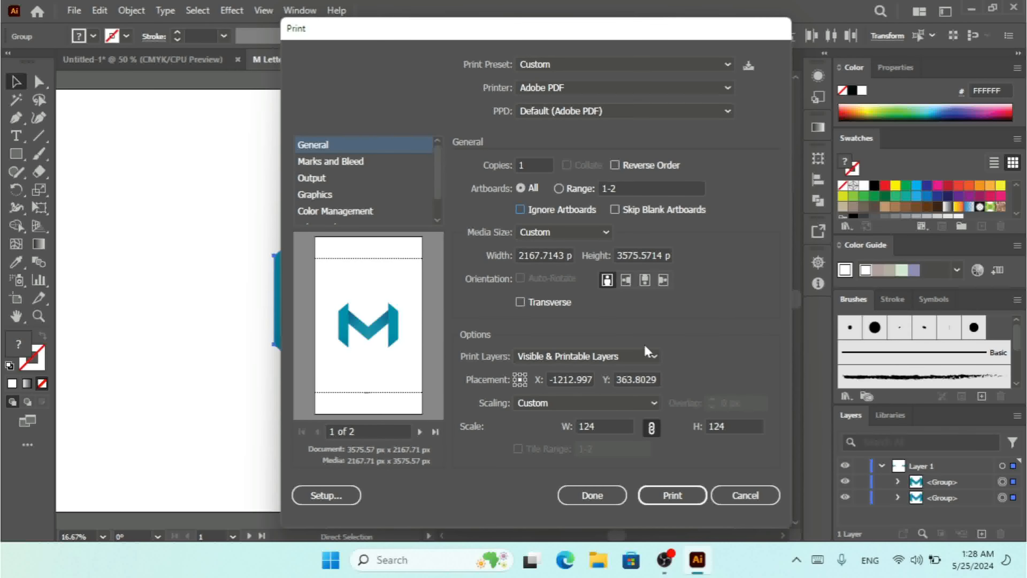
# Set the print scaling to Fit to Page and turn on Auto-Rotate for the orientation
pyautogui.click(592, 403)
pyautogui.click(563, 453)
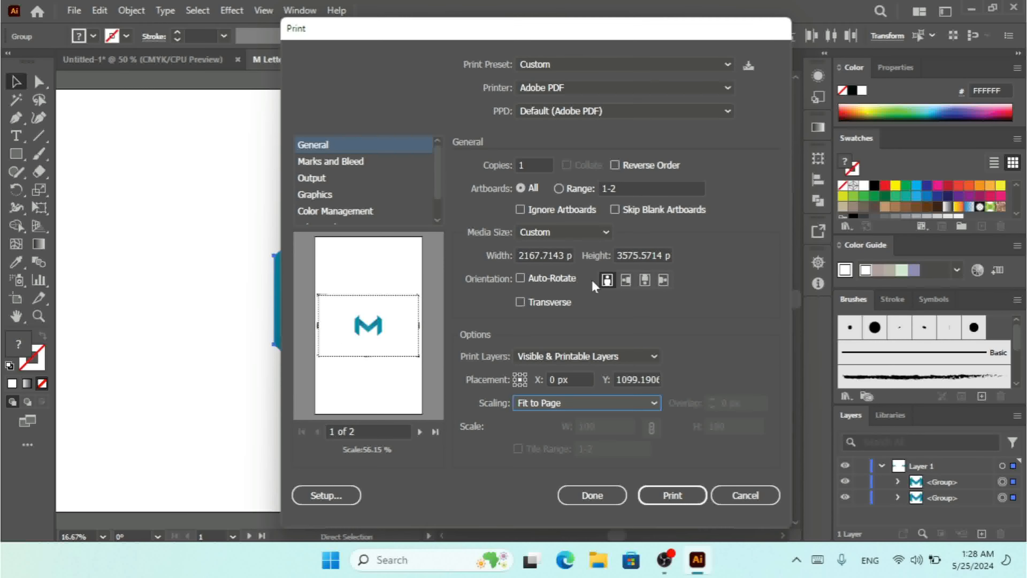
pyautogui.click(544, 279)
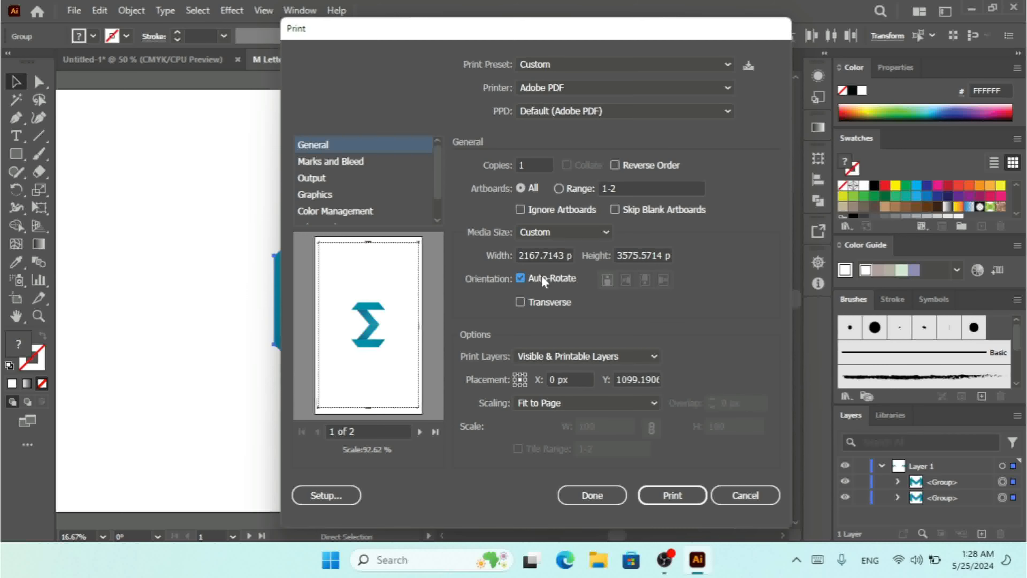
# Toggle the document bleed and all printer's marks options in Marks and Bleed, and page through the print preview
pyautogui.click(340, 161)
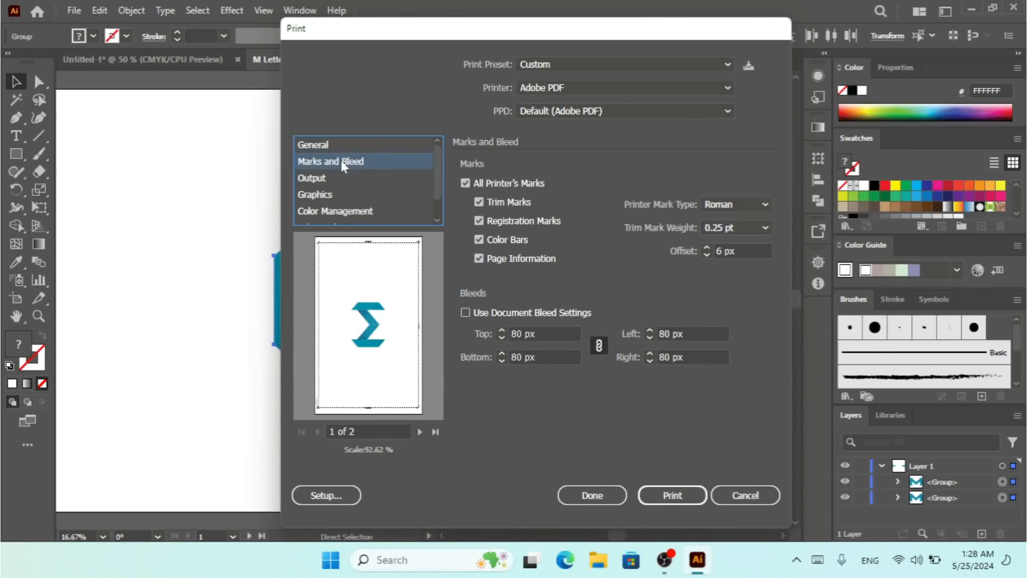
pyautogui.click(465, 313)
pyautogui.click(465, 314)
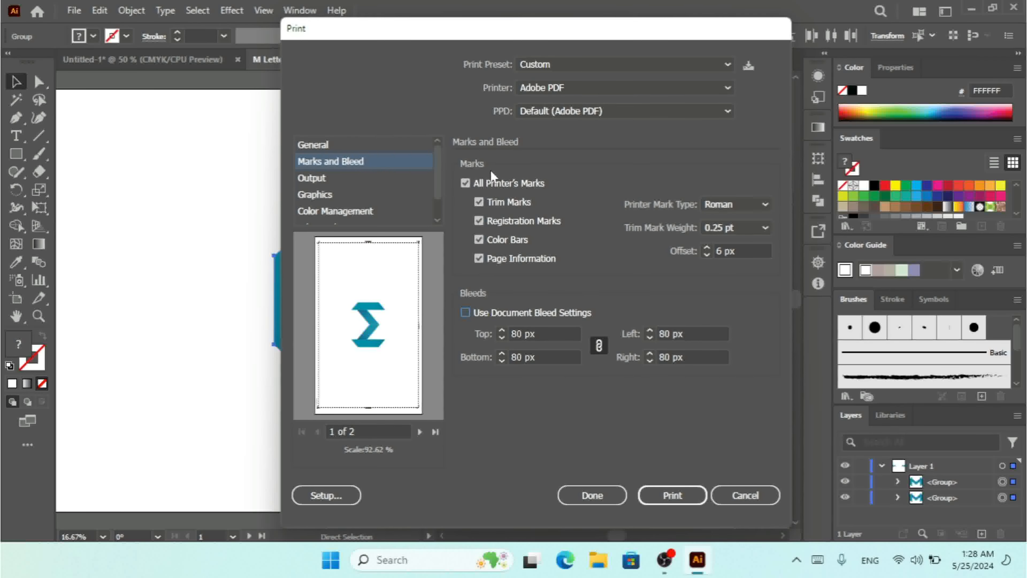
pyautogui.click(466, 183)
pyautogui.click(466, 184)
pyautogui.click(419, 430)
pyautogui.click(317, 432)
pyautogui.click(328, 430)
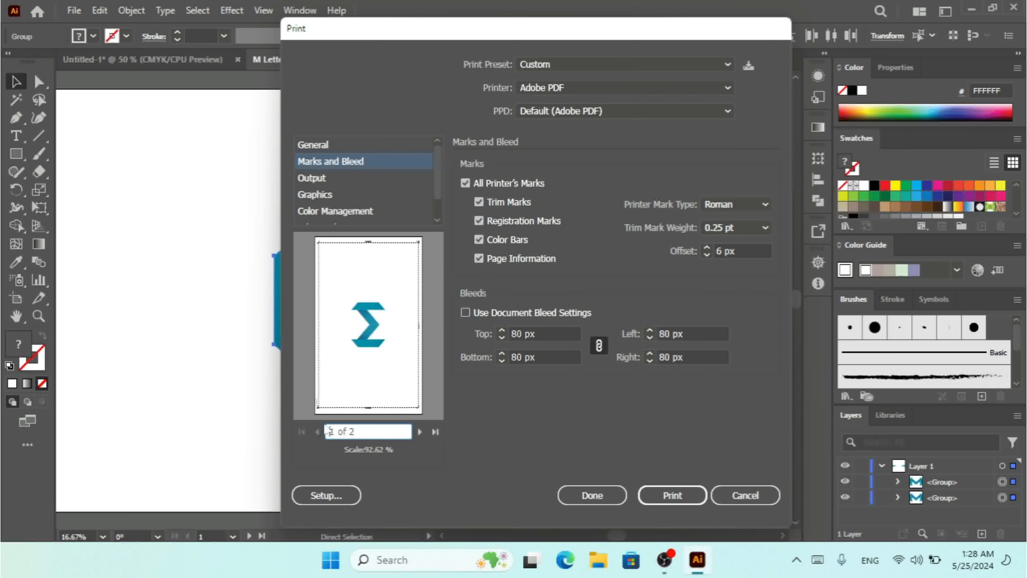
# Turn off Trim Marks and set the print scaling to Custom
pyautogui.click(479, 202)
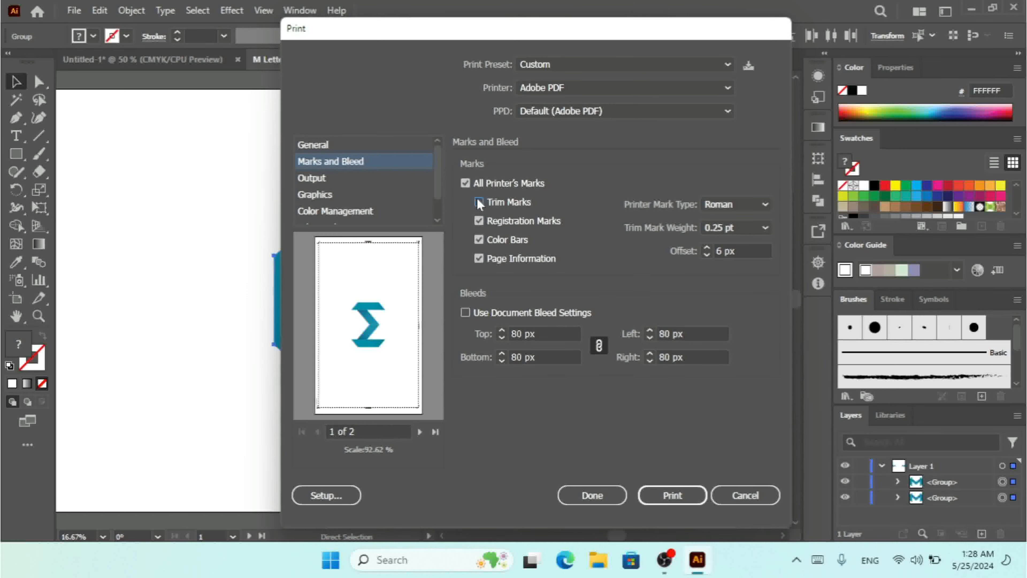
pyautogui.click(317, 147)
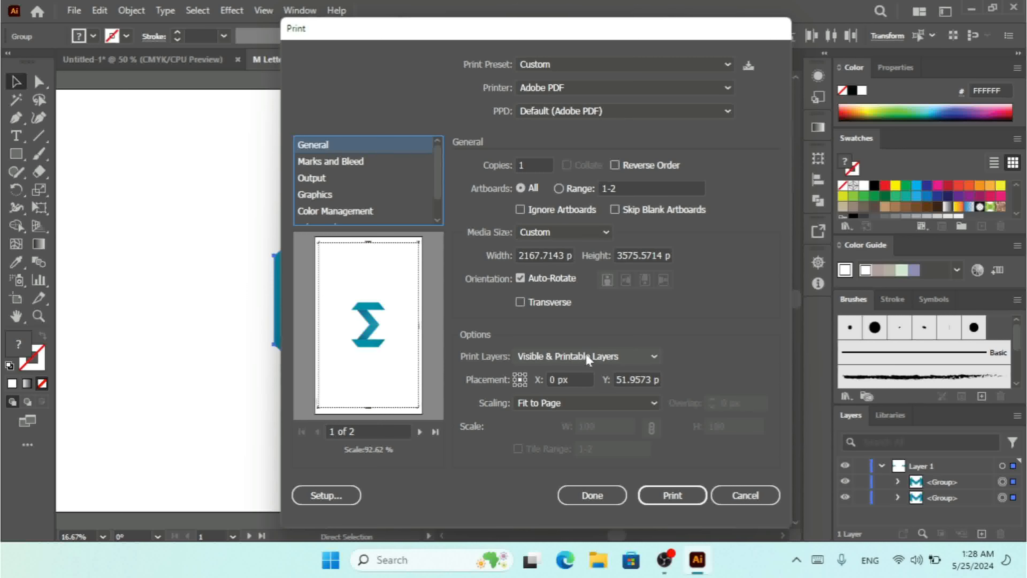
pyautogui.click(579, 398)
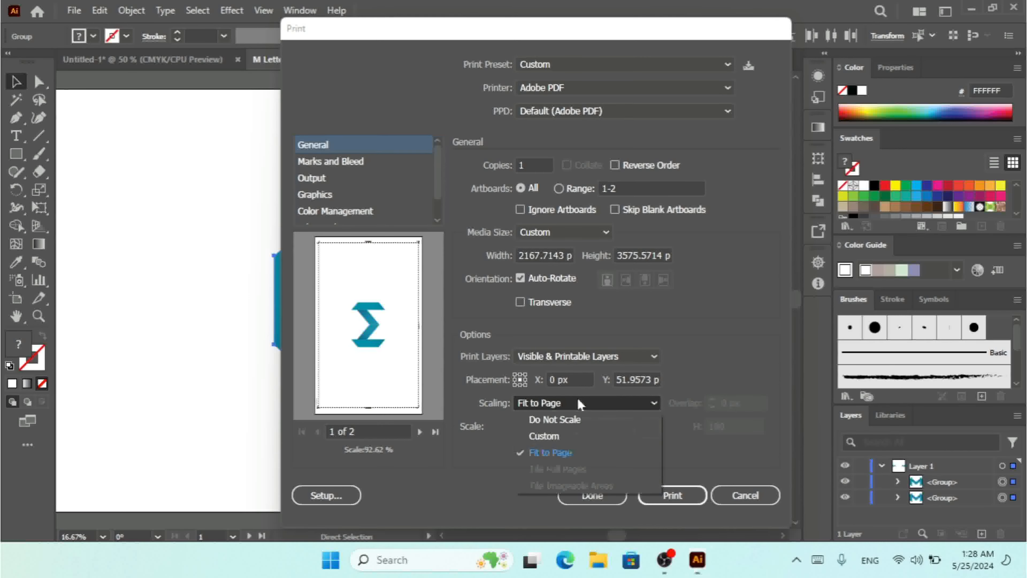
pyautogui.click(570, 436)
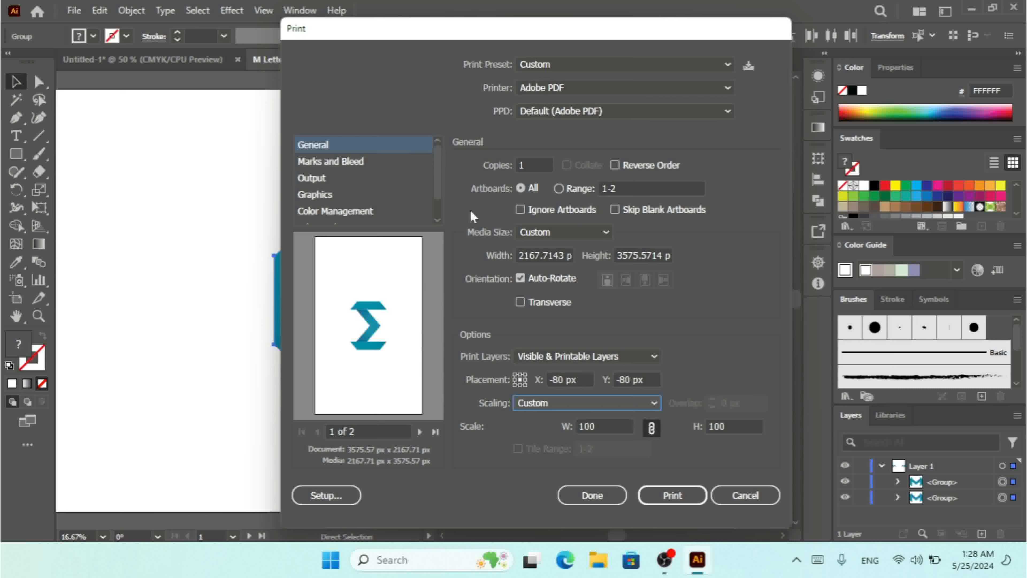
# Set Print Layers to All Layers and the print scaling to Fit to Page
pyautogui.click(627, 357)
pyautogui.click(570, 406)
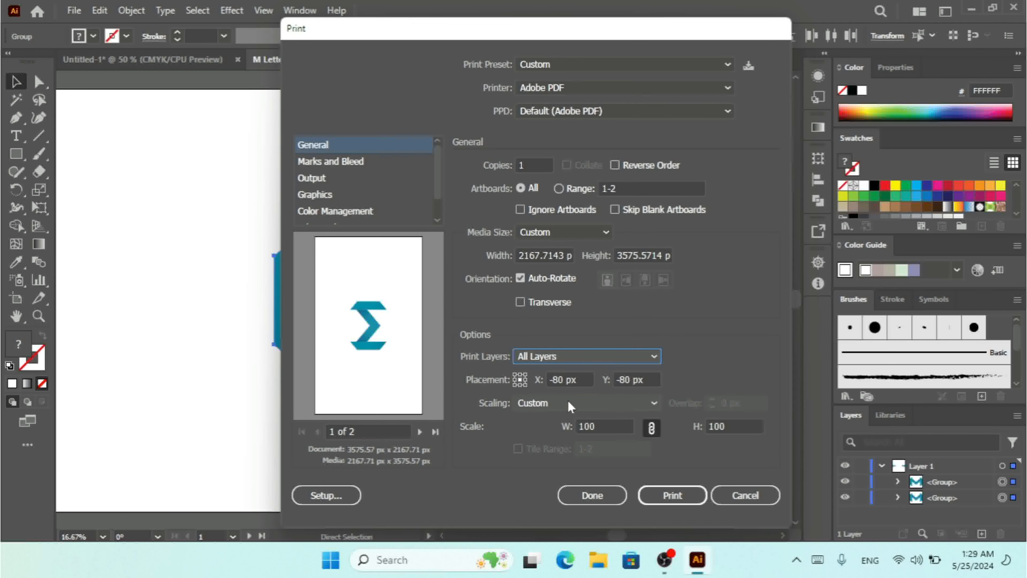
pyautogui.click(598, 409)
pyautogui.click(569, 453)
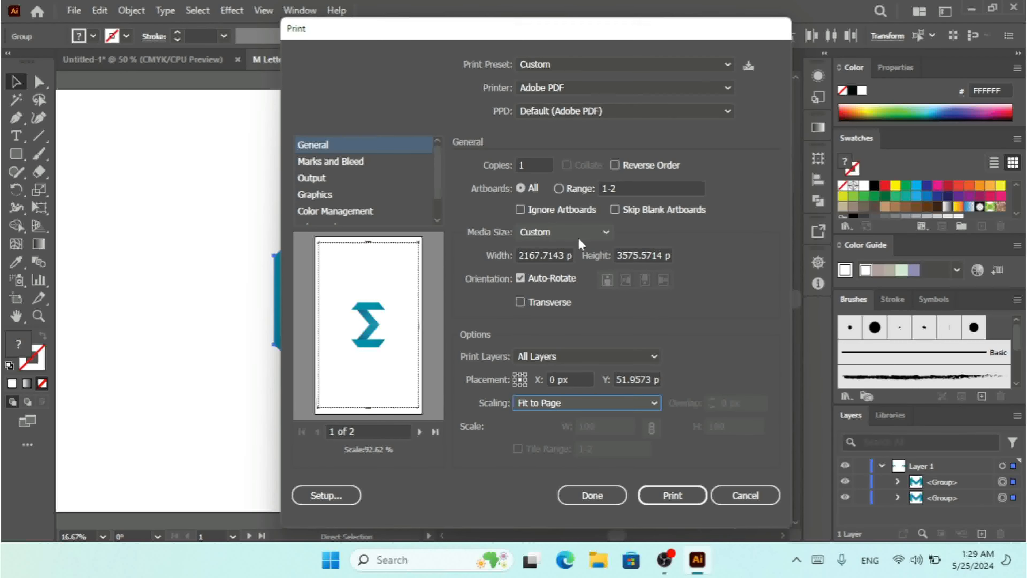
# Switch Ignore Artboards on and back off, and close the print settings without keeping the changes
pyautogui.click(561, 209)
pyautogui.click(561, 209)
pyautogui.click(746, 495)
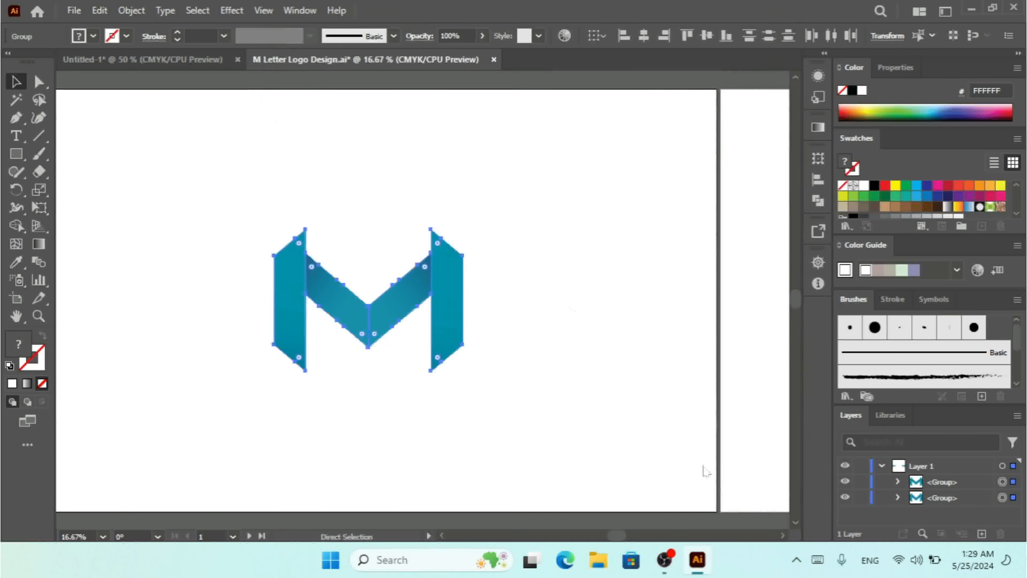
# Clear the selection and select only the M logo on the first artboard
pyautogui.click(558, 286)
pyautogui.moveTo(518, 226); pyautogui.dragTo(236, 376)
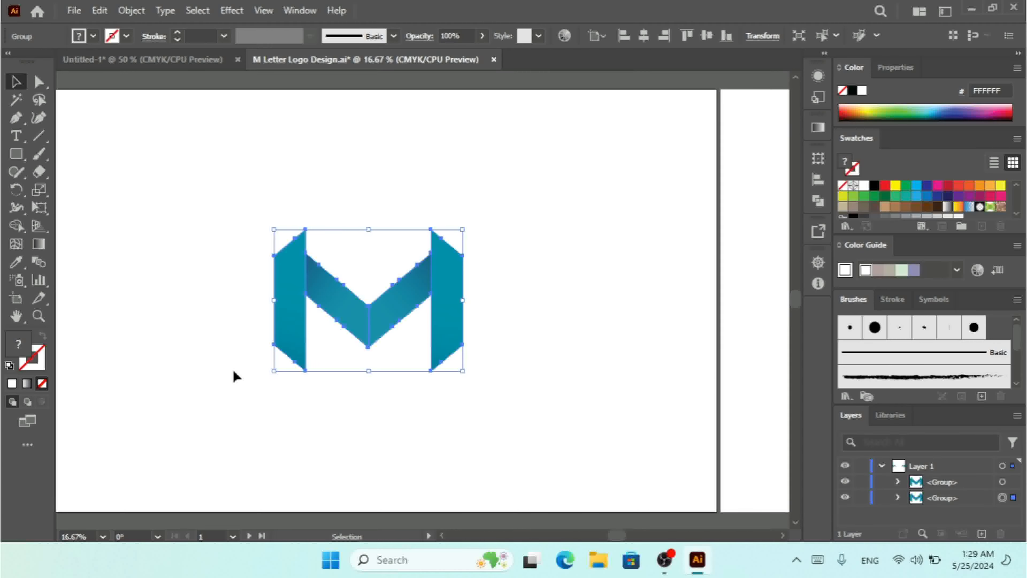
pyautogui.press('a')
# Reopen the print settings and set the scaling to Fit to Page
pyautogui.hotkey('ctrl', 'p')
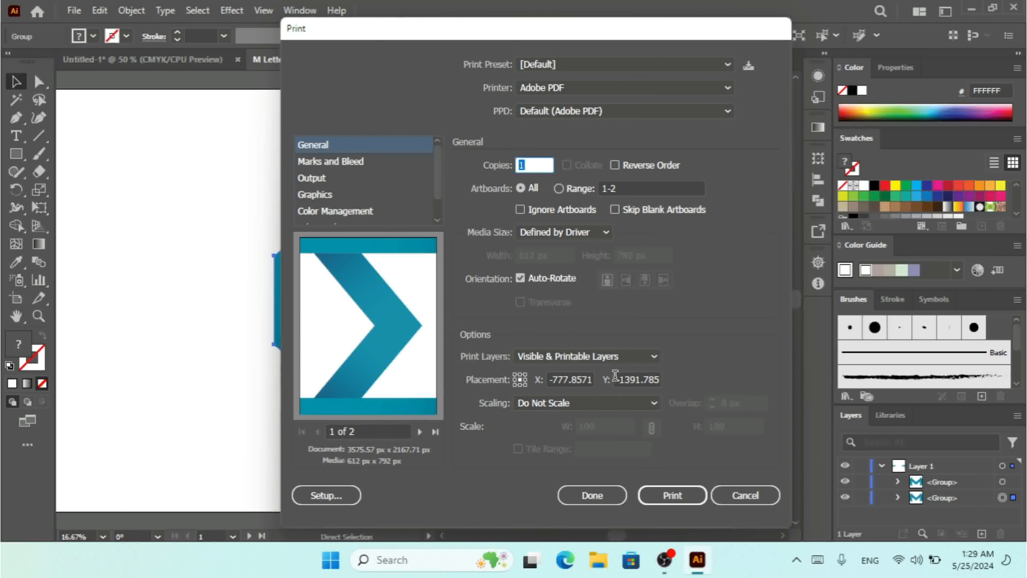
pyautogui.click(591, 403)
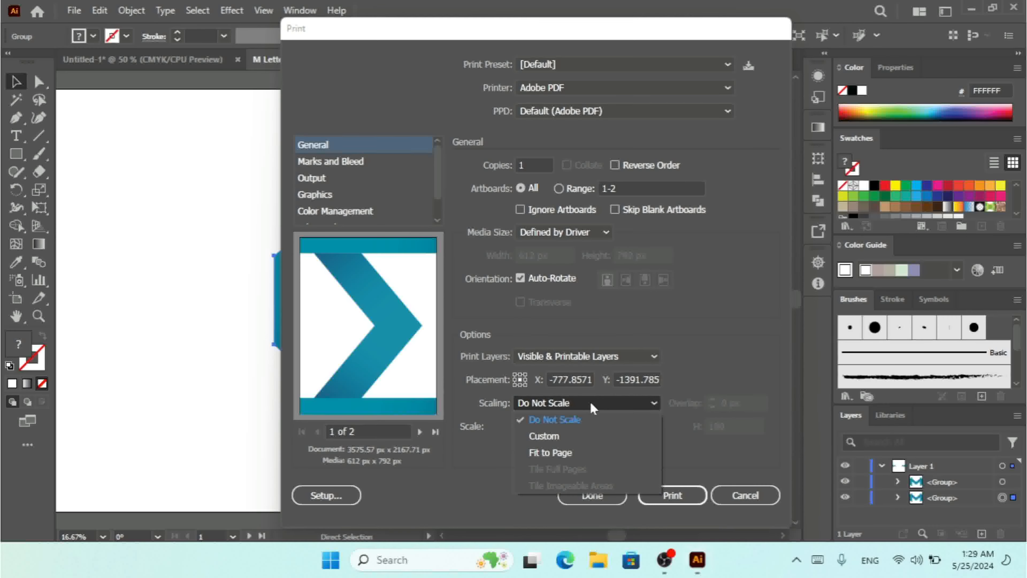
pyautogui.click(559, 452)
pyautogui.click(569, 404)
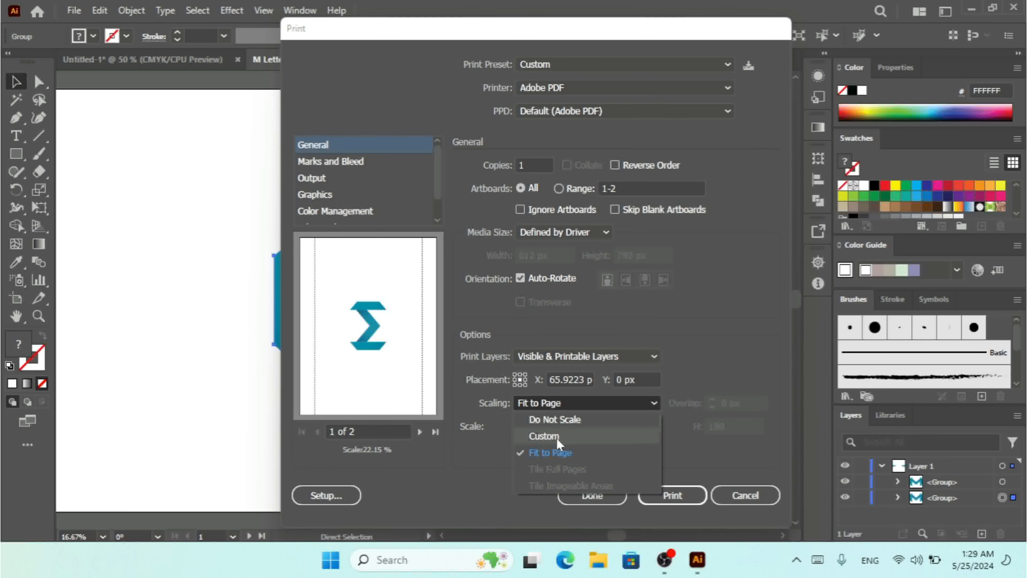
pyautogui.click(558, 448)
# Turn on all printer's marks in the Marks and Bleed settings
pyautogui.click(319, 162)
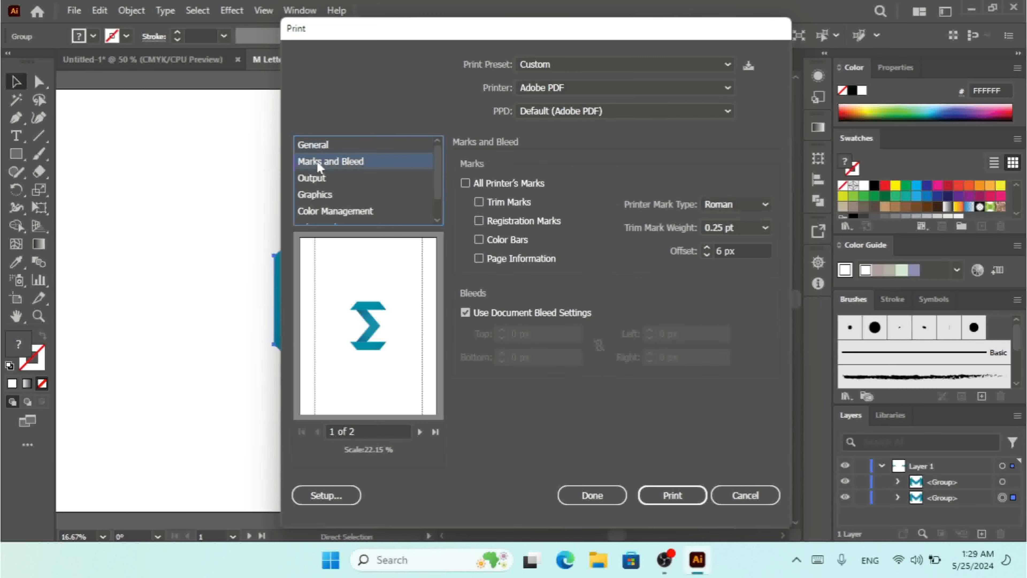
pyautogui.click(503, 182)
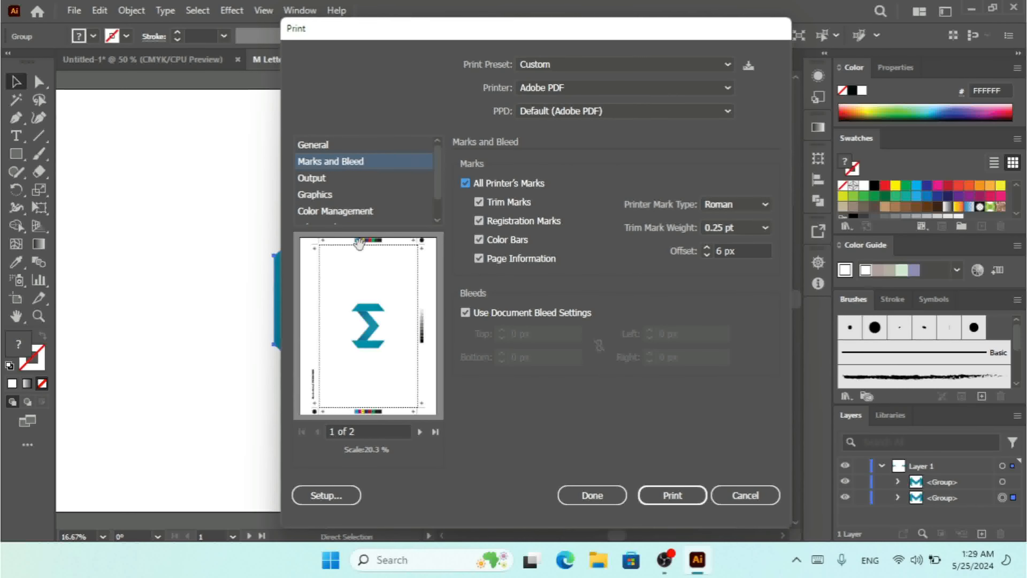
# Turn off trim marks, registration marks, color bars and page information one by one, and turn all printer's marks back on
pyautogui.click(479, 202)
pyautogui.click(479, 221)
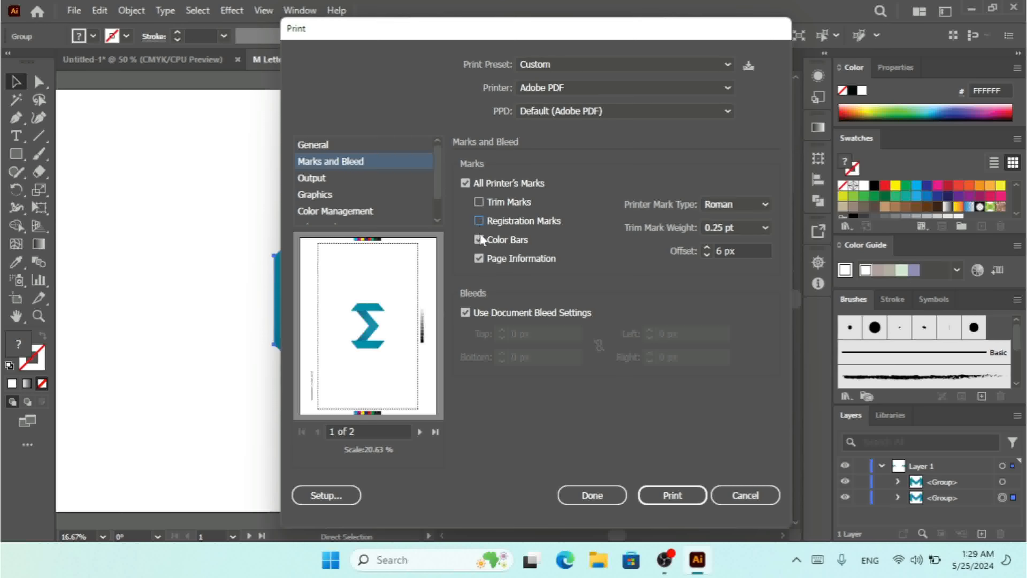
pyautogui.click(479, 240)
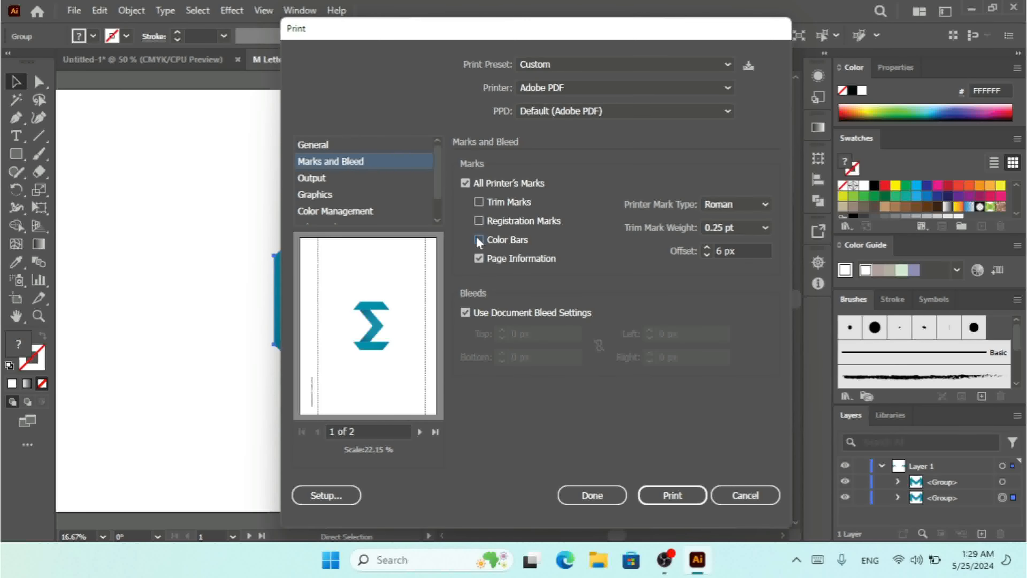
pyautogui.click(479, 259)
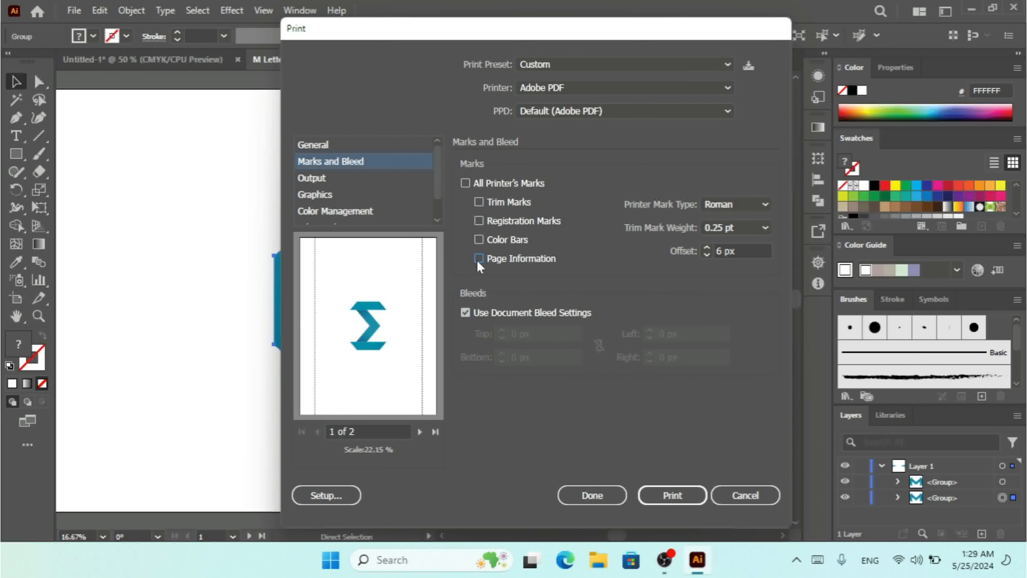
pyautogui.click(466, 183)
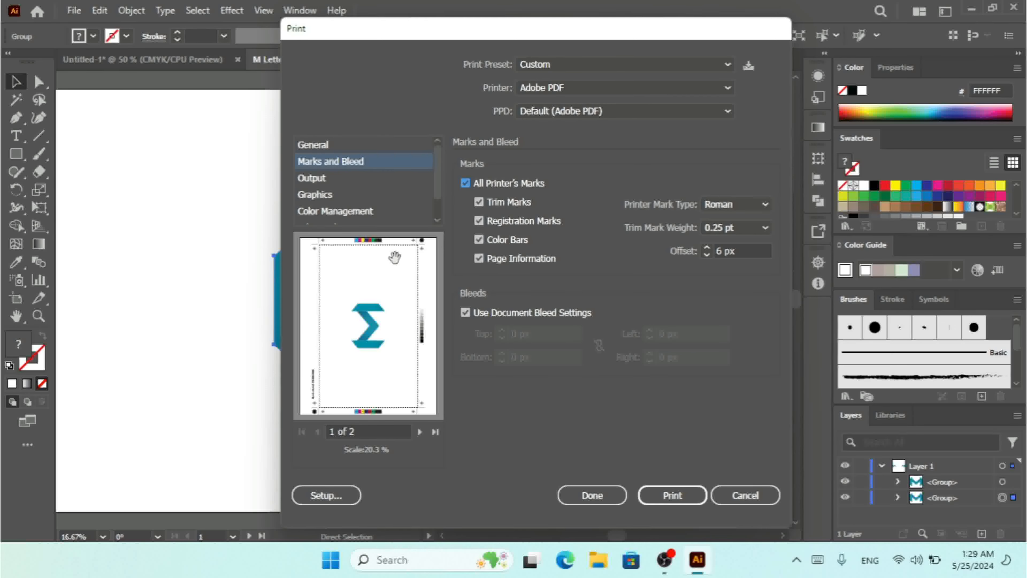
# Turn the document bleed settings off and back on, and increase the offset of the printer's marks
pyautogui.click(521, 312)
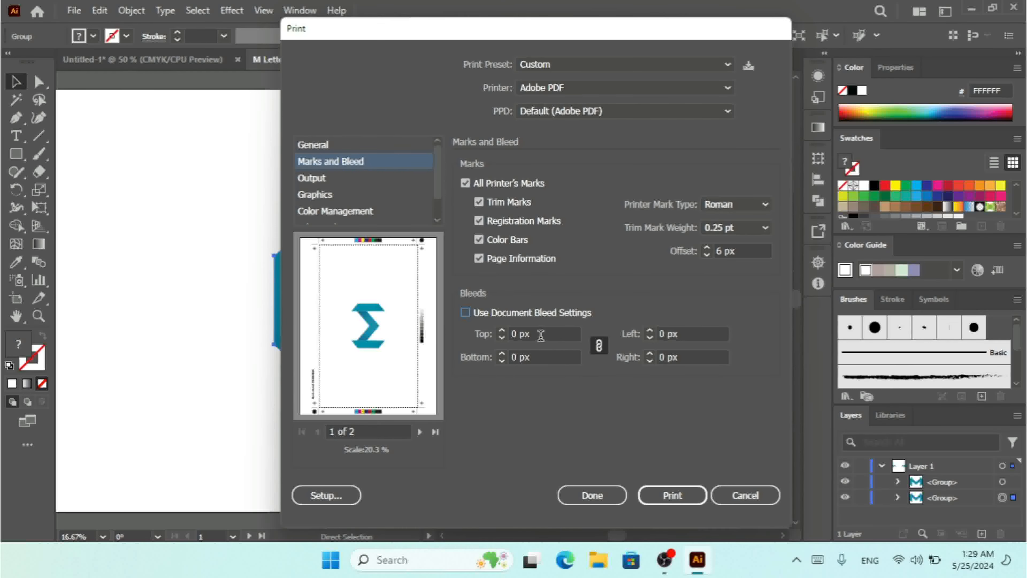
pyautogui.click(501, 315)
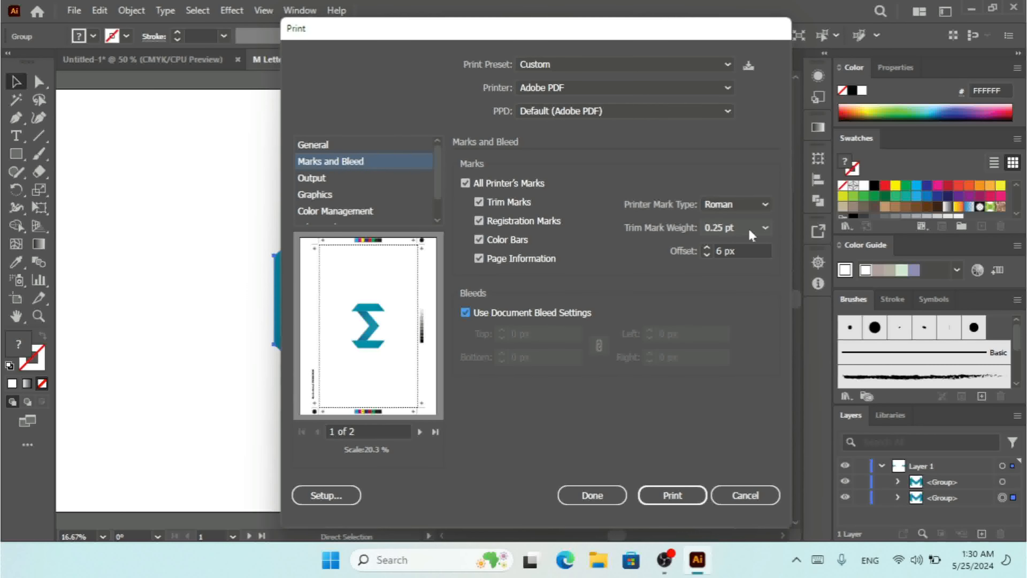
pyautogui.click(705, 250)
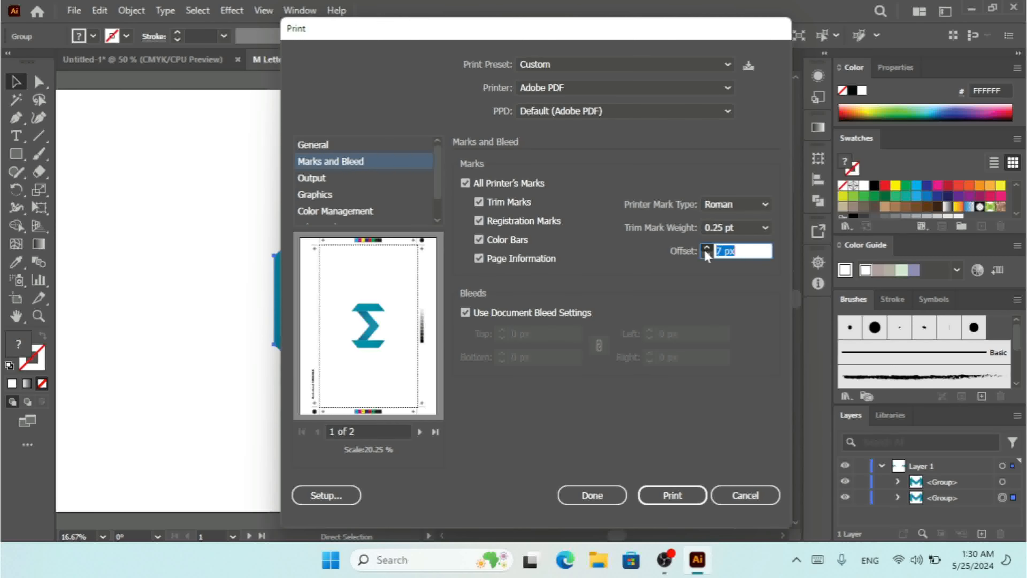
pyautogui.click(705, 250)
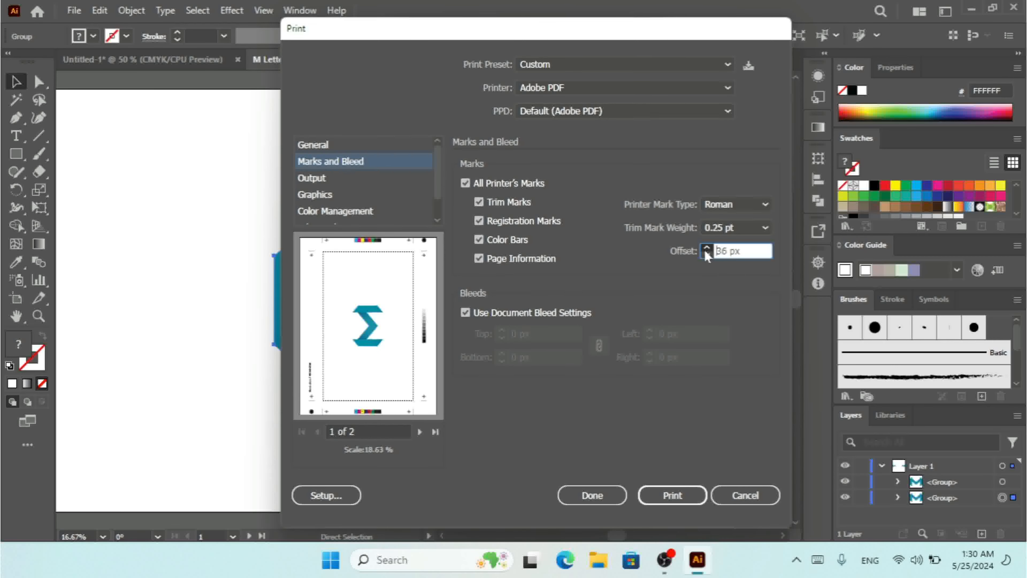
# View the Output settings, and in Graphics turn off automatic flatness, try the slider between Quality and Speed, and restore Automatic
pyautogui.click(309, 176)
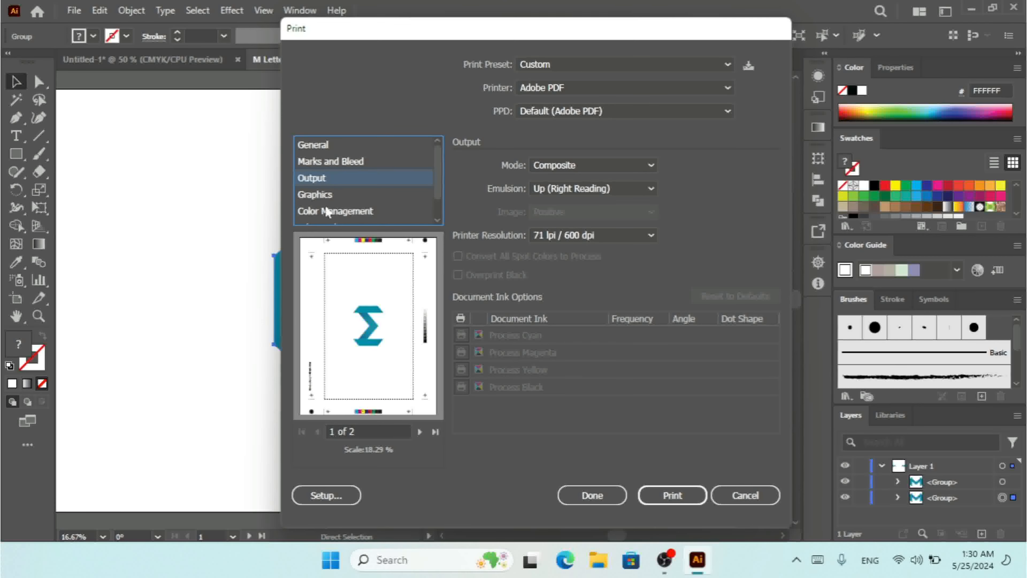
pyautogui.click(313, 196)
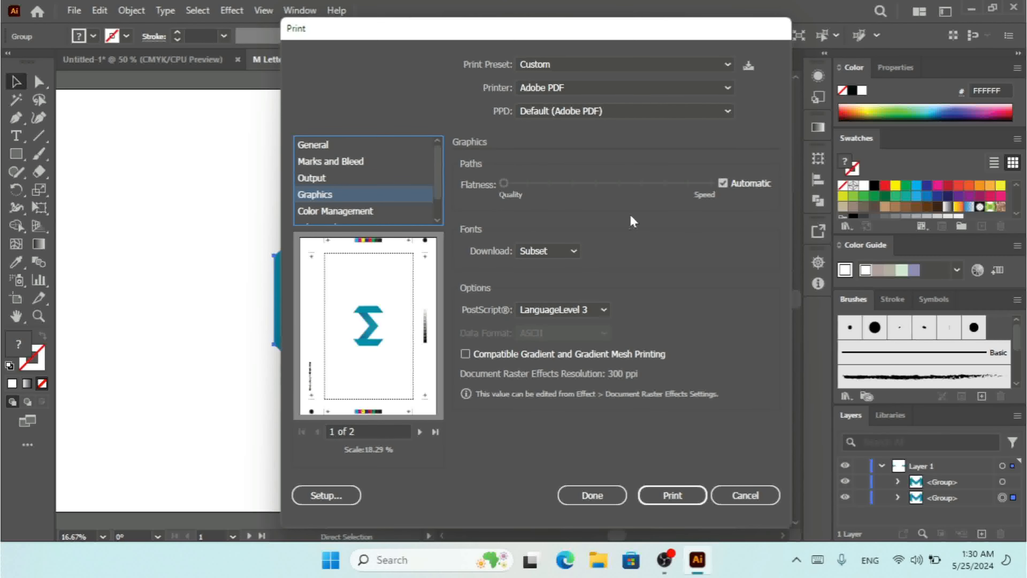
pyautogui.click(723, 185)
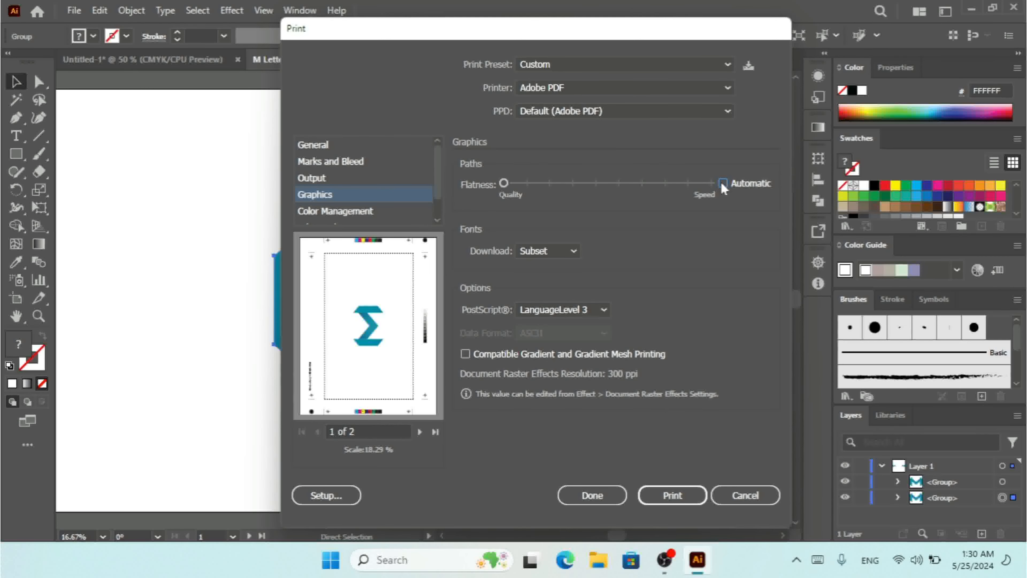
pyautogui.moveTo(505, 184); pyautogui.dragTo(692, 197)
pyautogui.click(724, 183)
pyautogui.click(724, 184)
pyautogui.moveTo(710, 184); pyautogui.dragTo(557, 195)
pyautogui.click(724, 183)
# Turn on Compatible Gradient and Gradient Mesh Printing, dismiss the warning, and turn the option back off
pyautogui.click(498, 355)
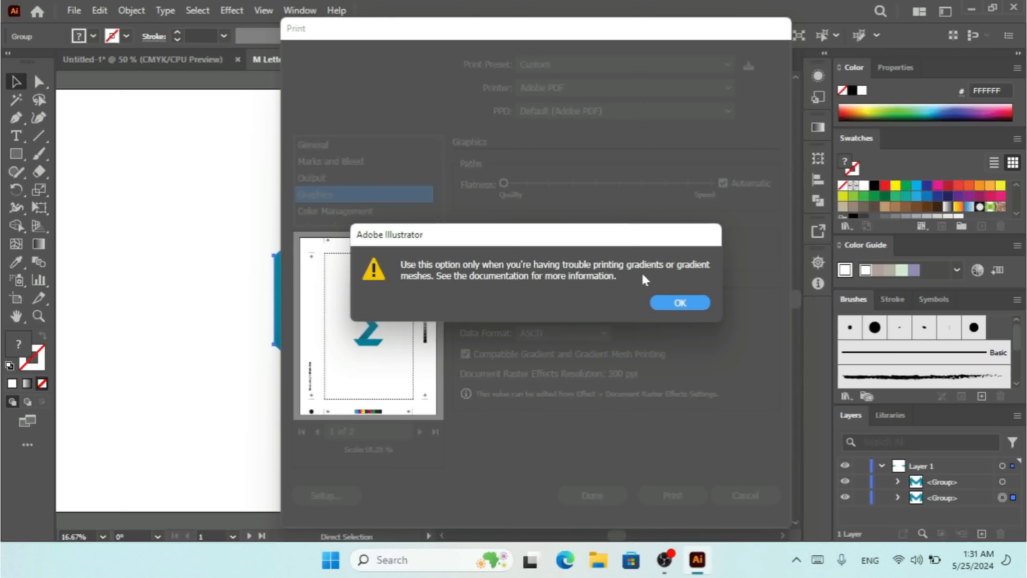
pyautogui.click(683, 302)
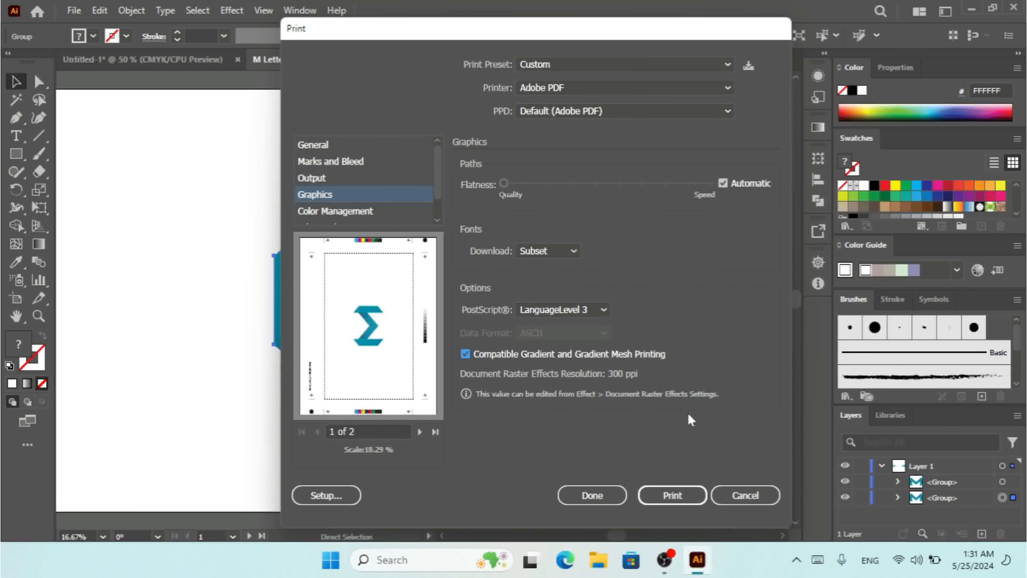
pyautogui.click(527, 355)
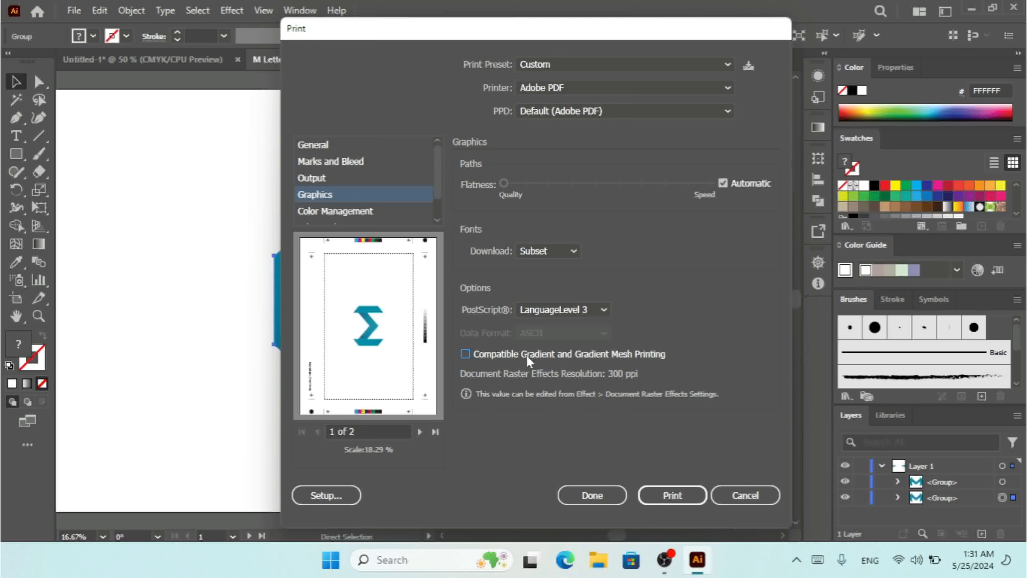
# View the Color Management settings and list the available rendering intents
pyautogui.click(338, 212)
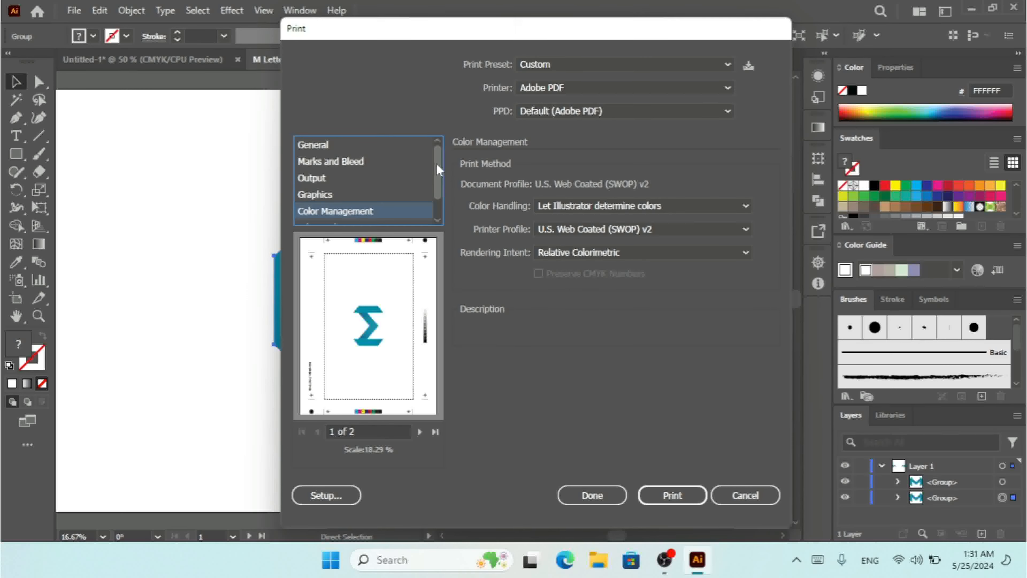
pyautogui.moveTo(437, 163); pyautogui.dragTo(437, 182)
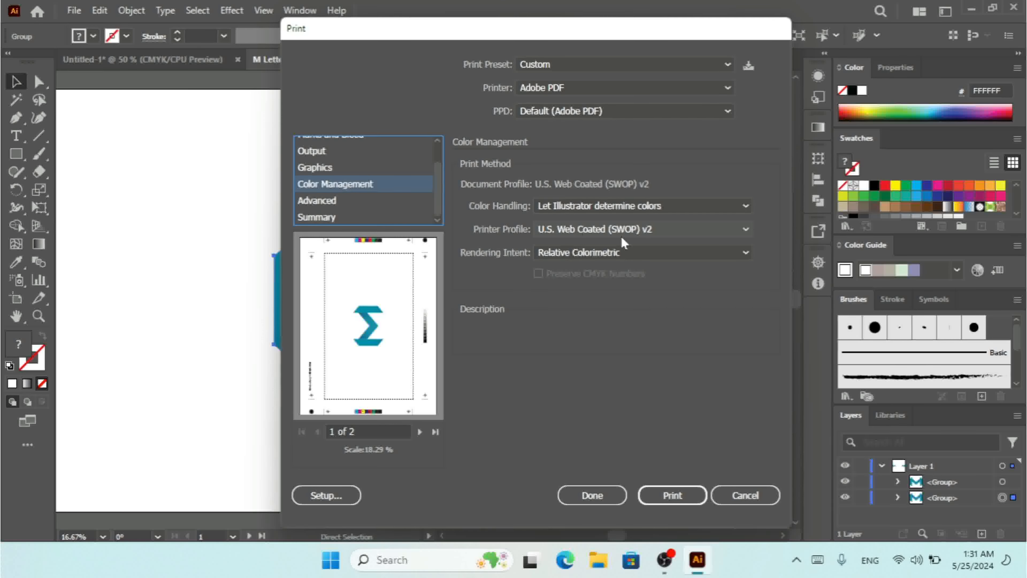
pyautogui.click(587, 255)
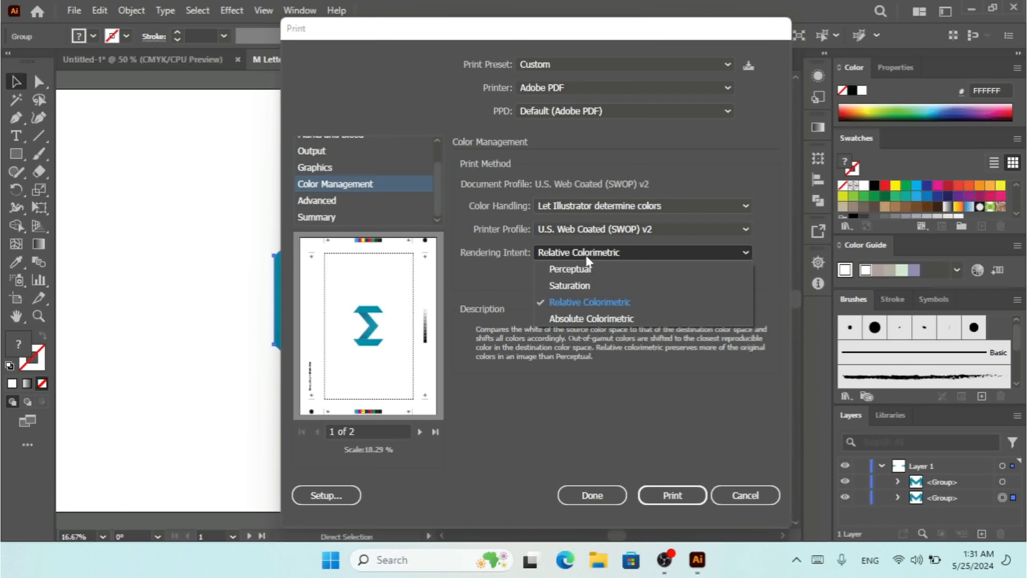
# In the Advanced print settings, set Overprints to Discard, back to Preserve, and finally to Simulate
pyautogui.click(316, 199)
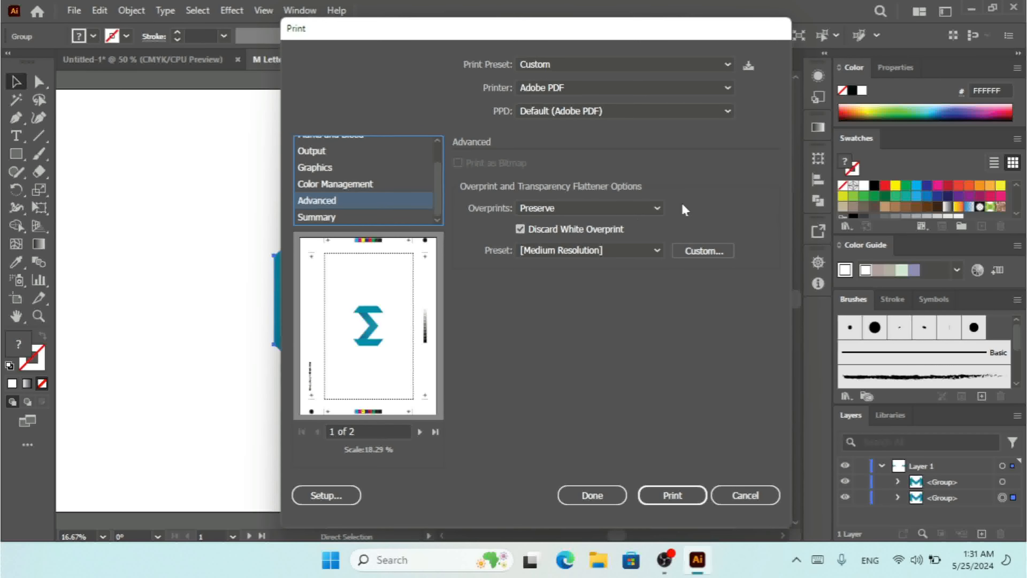
pyautogui.click(565, 210)
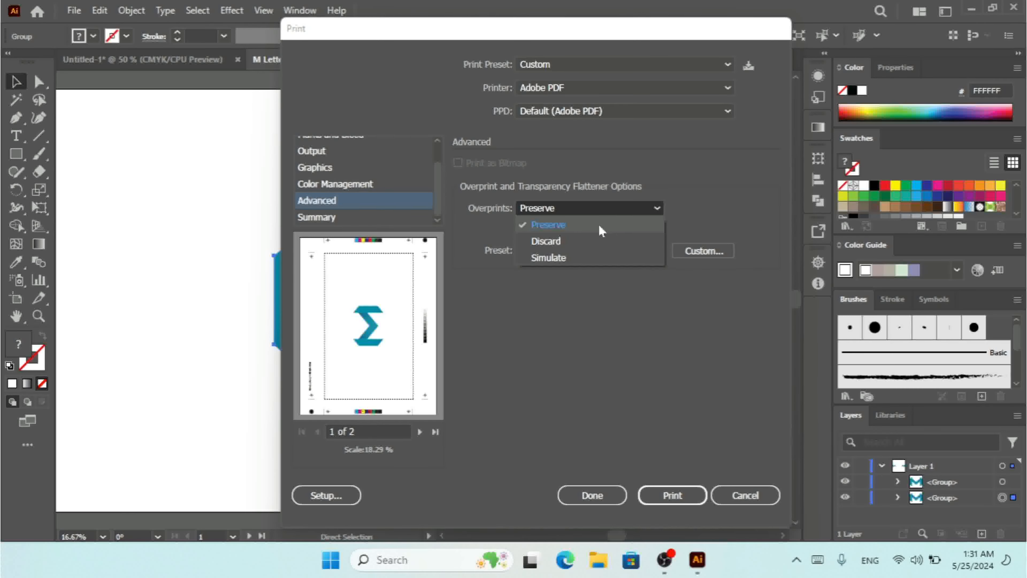
pyautogui.click(563, 240)
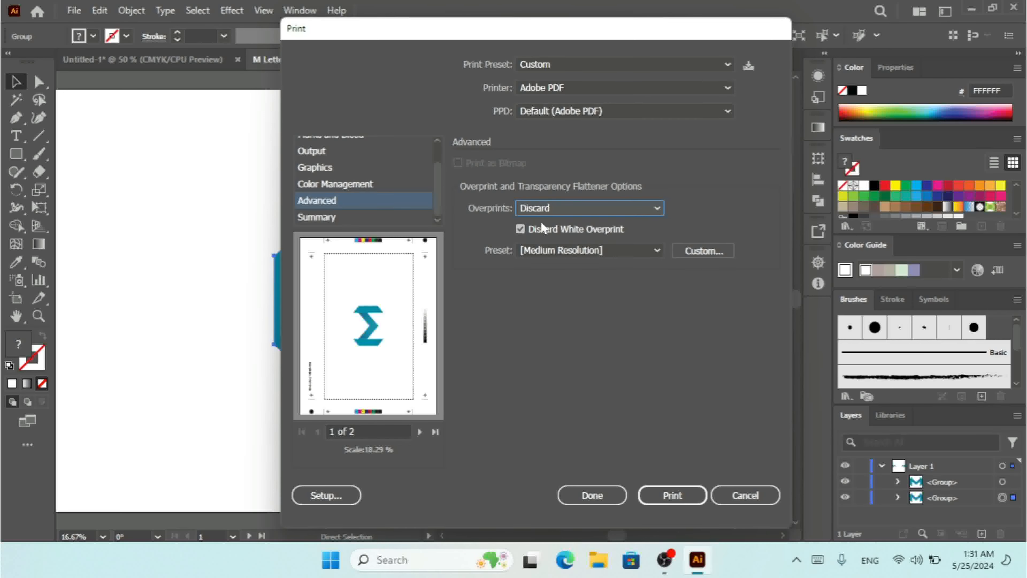
pyautogui.click(579, 213)
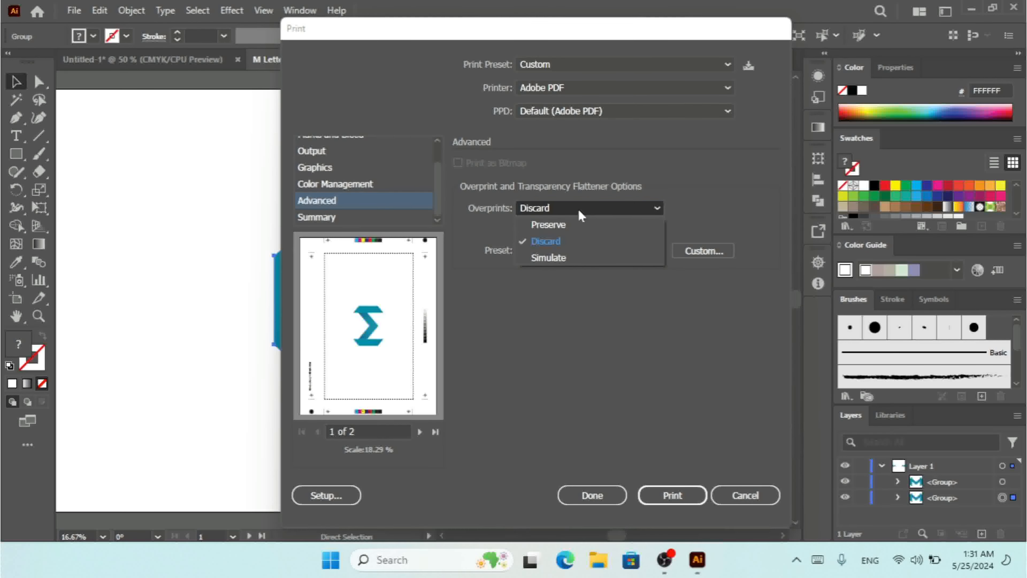
pyautogui.click(565, 225)
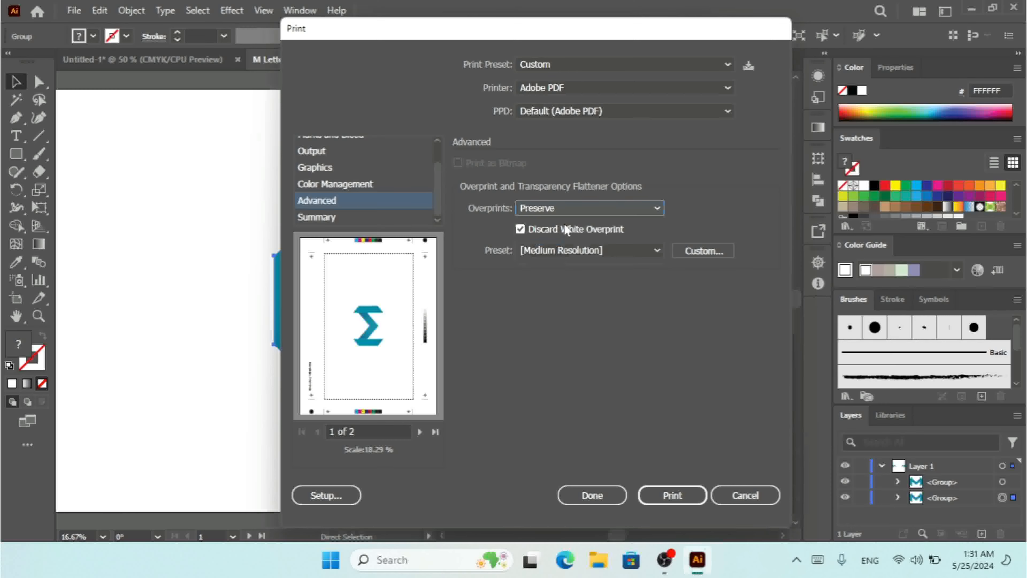
pyautogui.click(556, 210)
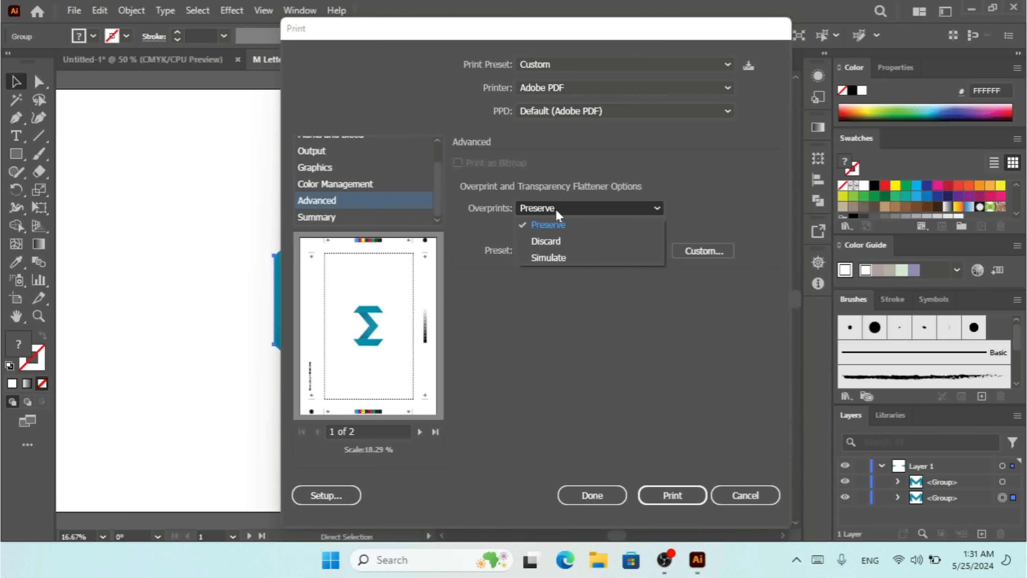
pyautogui.click(562, 262)
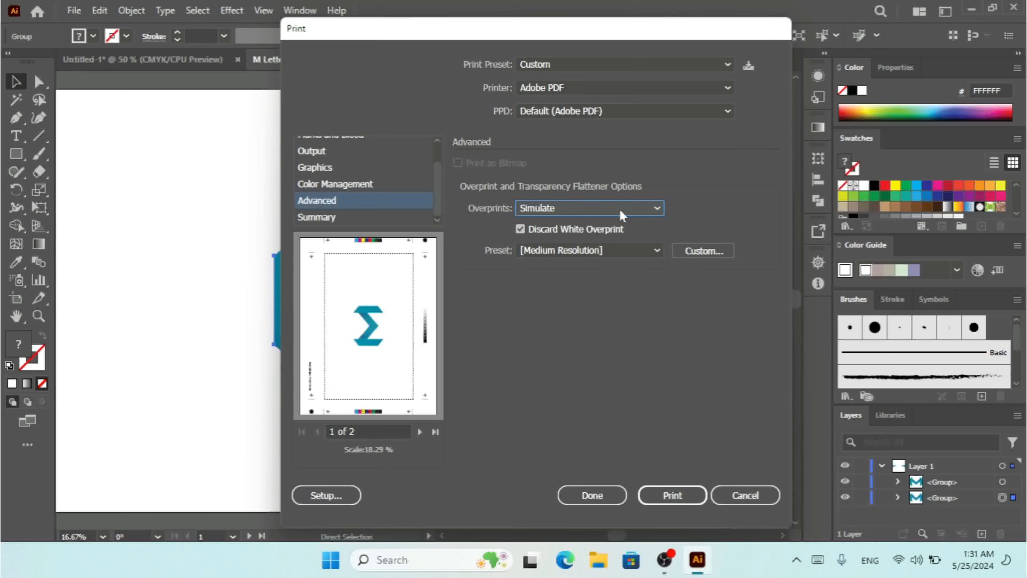
# Toggle Discard White Overprint off and on, and check the flattener presets while keeping Medium Resolution
pyautogui.click(588, 234)
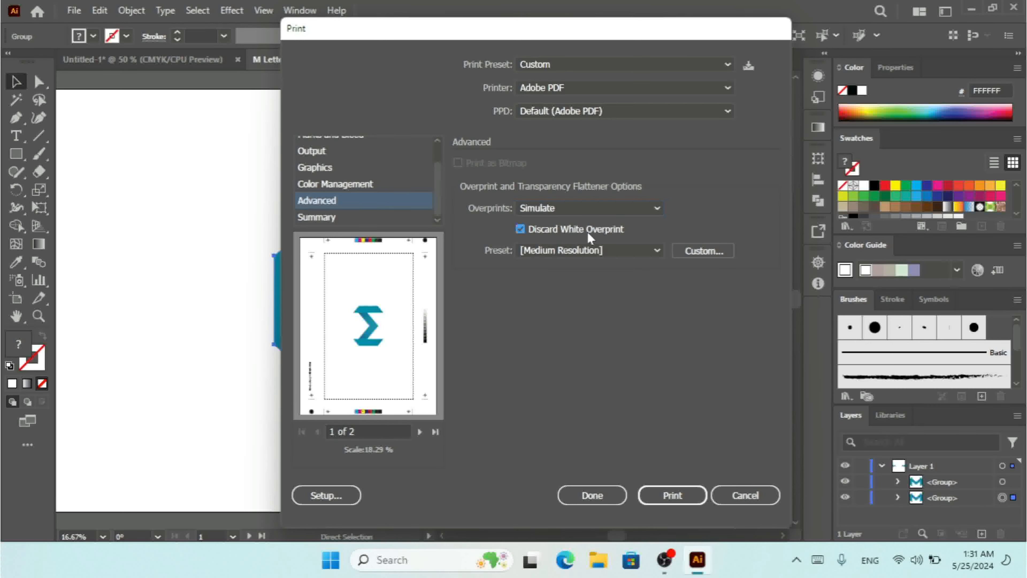
pyautogui.click(590, 235)
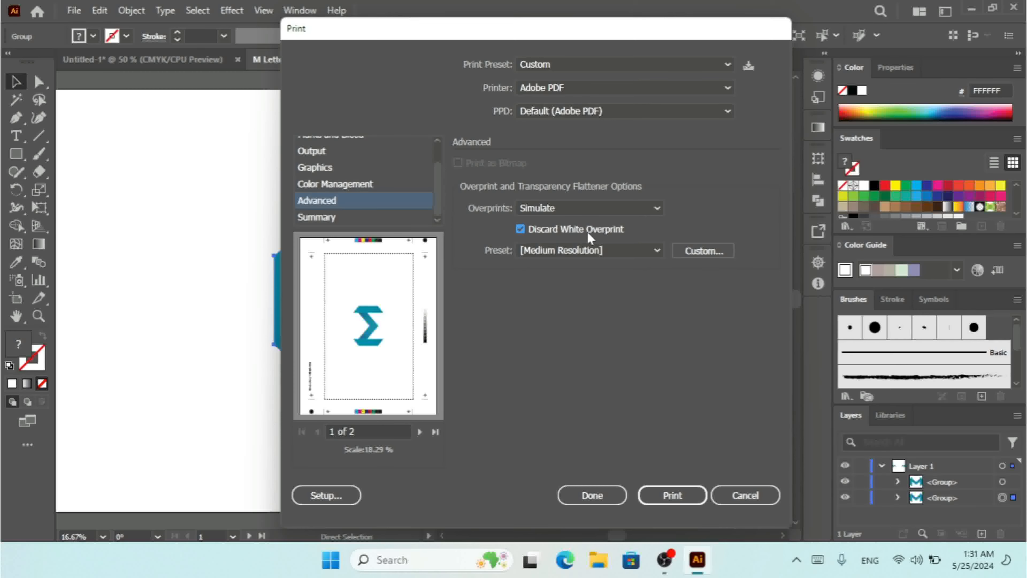
pyautogui.click(607, 249)
pyautogui.click(713, 309)
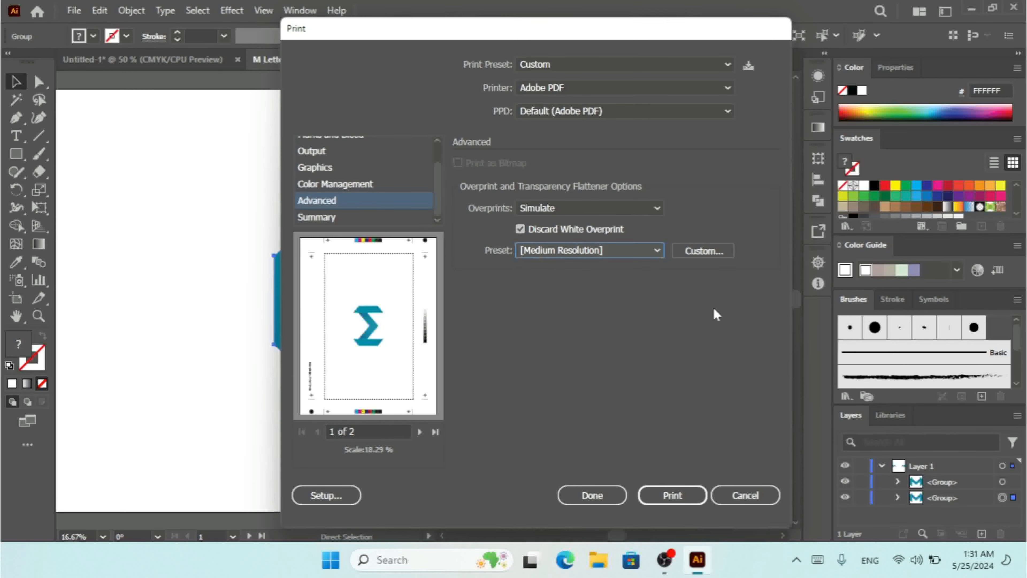
# View the custom transparency flattener options, close them without changes, and cancel the print settings
pyautogui.click(699, 253)
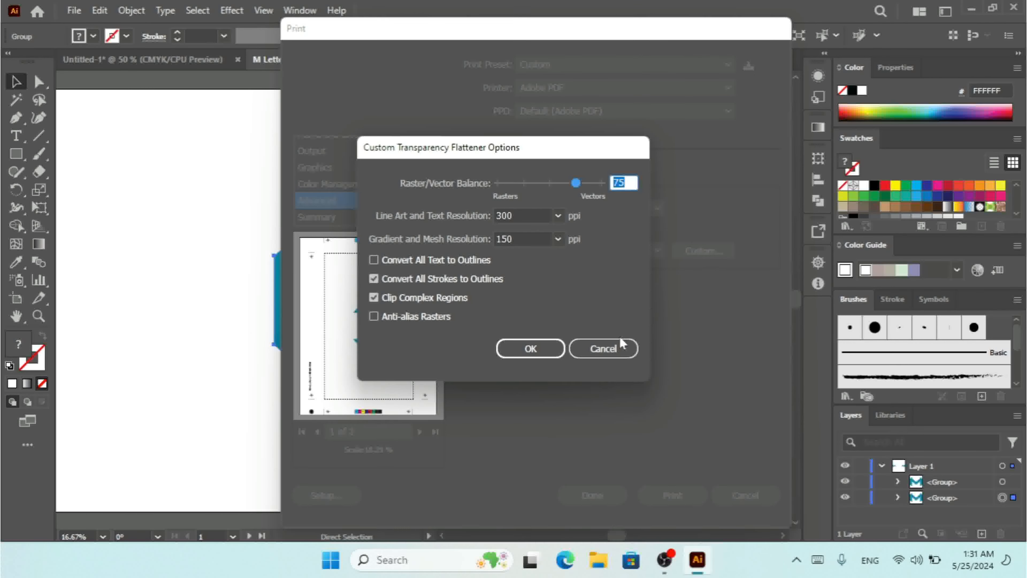
pyautogui.click(602, 350)
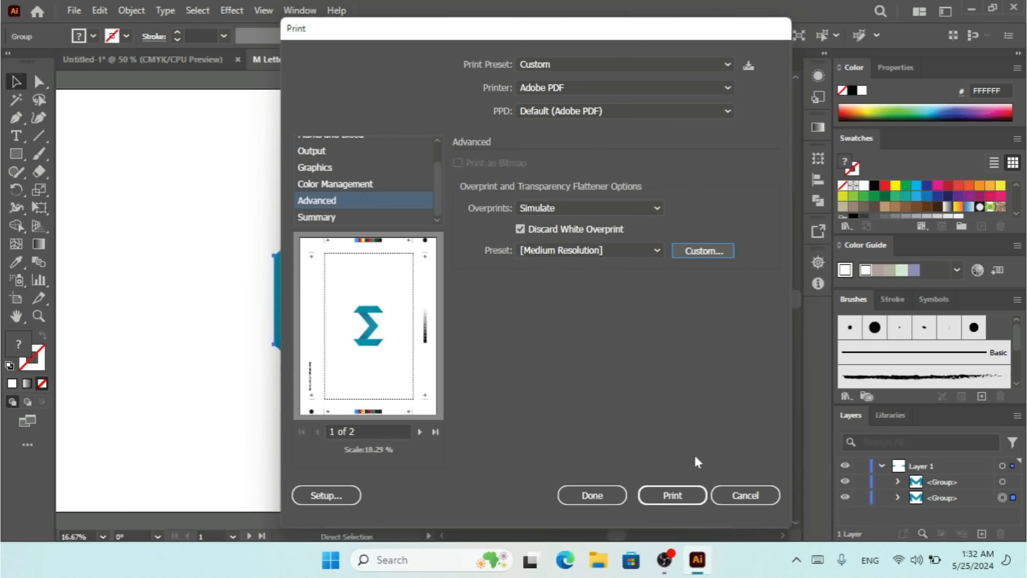
pyautogui.click(727, 489)
# View the custom transparency flattener options in Document Setup, and close both dialogs without changes
pyautogui.click(74, 10)
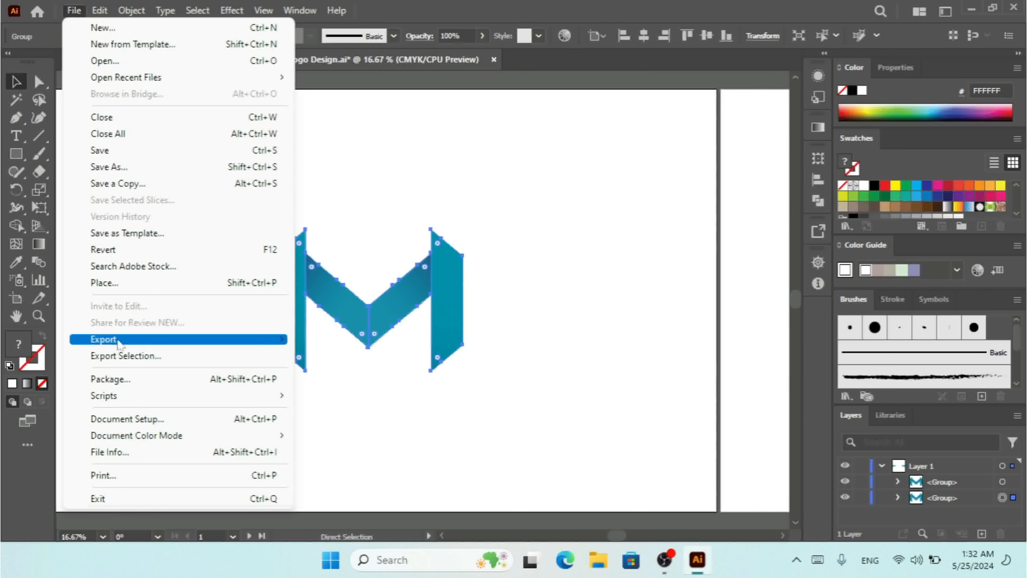
pyautogui.click(133, 419)
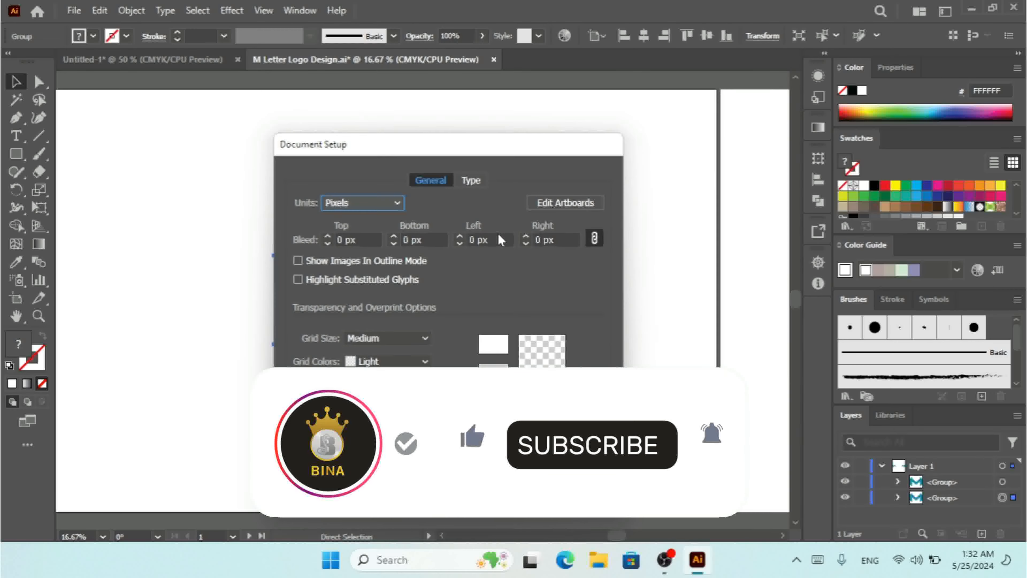
pyautogui.click(508, 405)
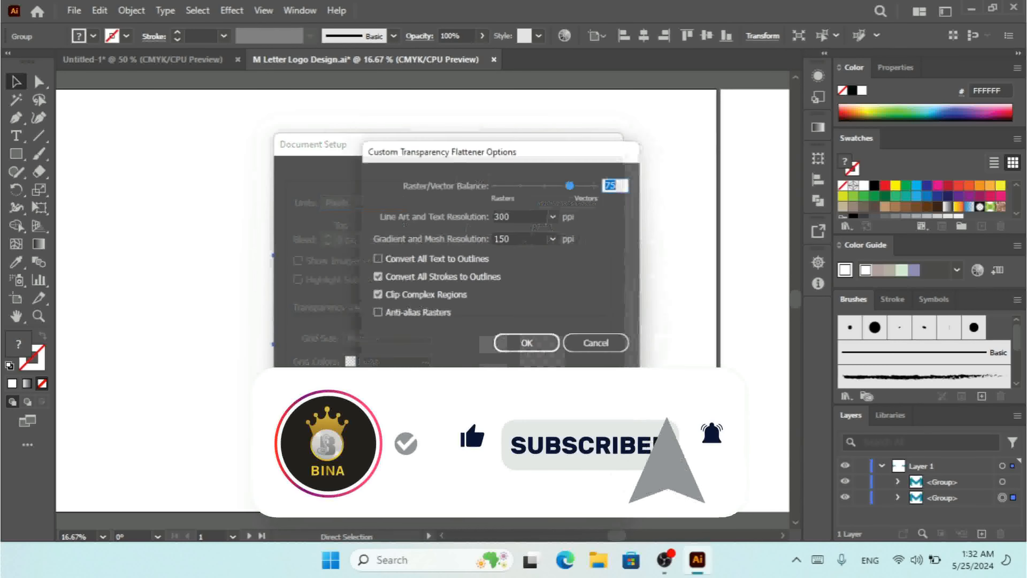
pyautogui.click(604, 349)
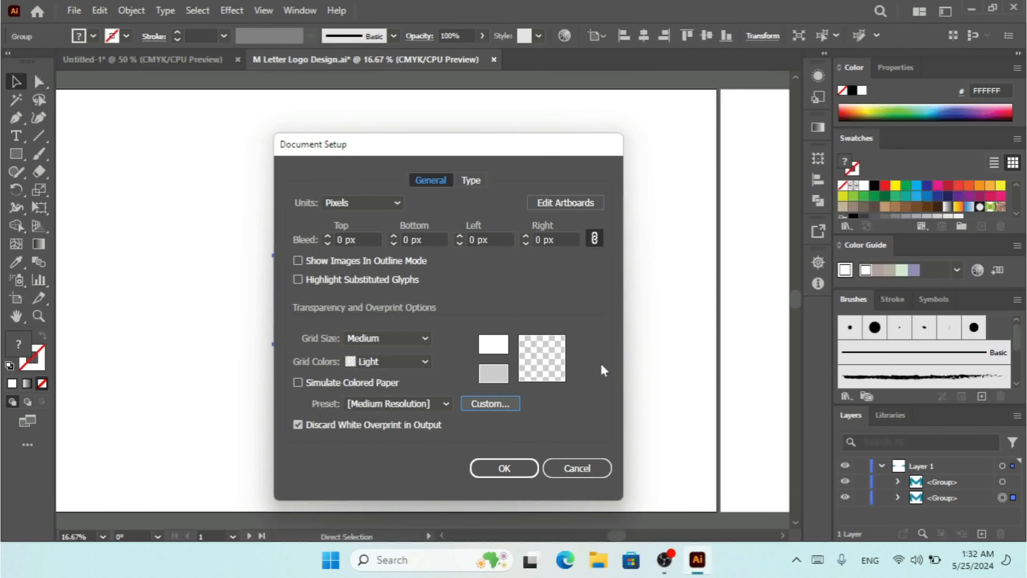
pyautogui.click(575, 467)
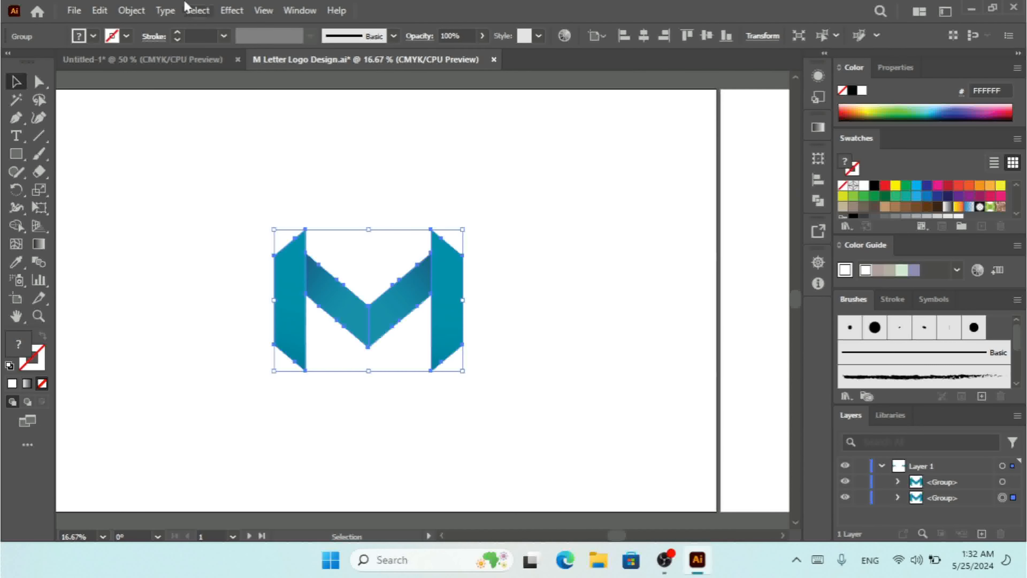
# Reopen the print settings, examine the custom transparency flattener options under Advanced, and cancel them
pyautogui.click(71, 11)
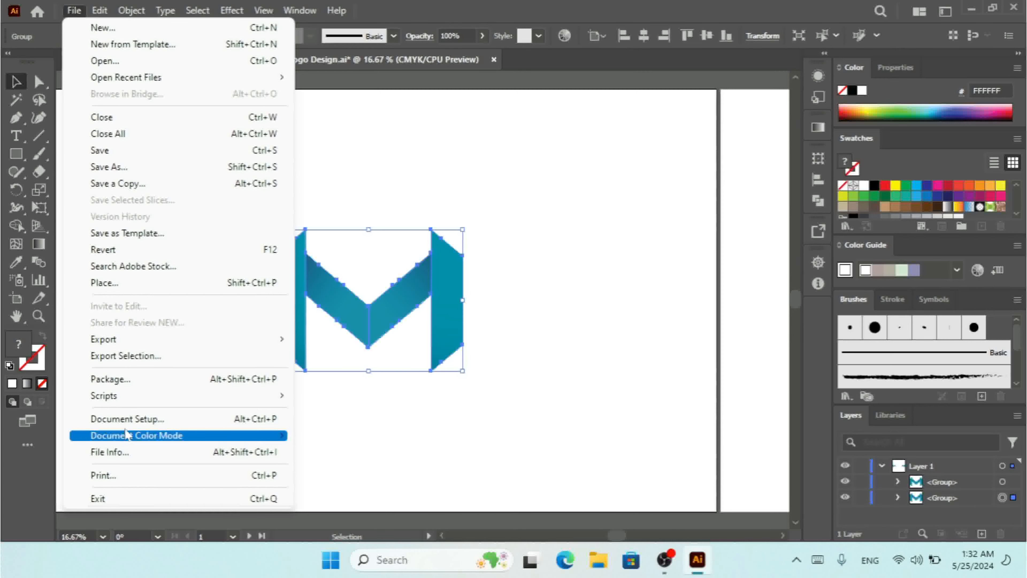
pyautogui.moveTo(127, 433)
pyautogui.click(126, 474)
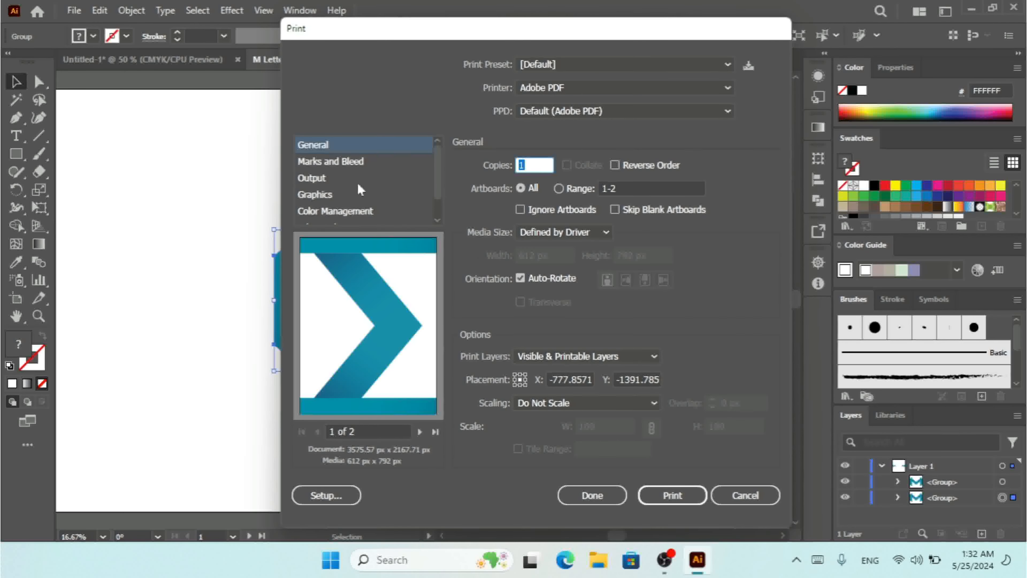
pyautogui.scroll(-2, 434, 177)
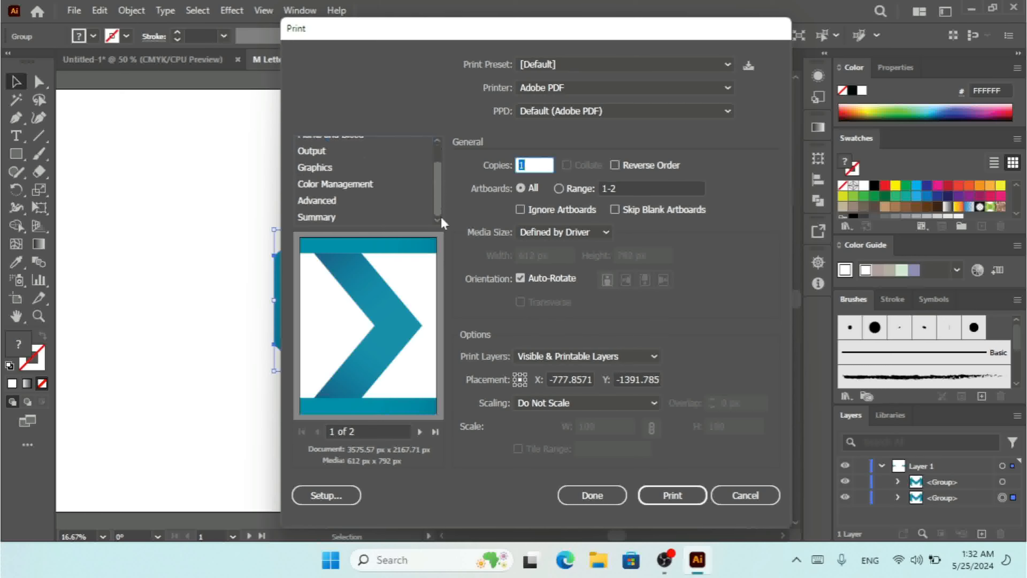
pyautogui.click(319, 201)
pyautogui.click(709, 251)
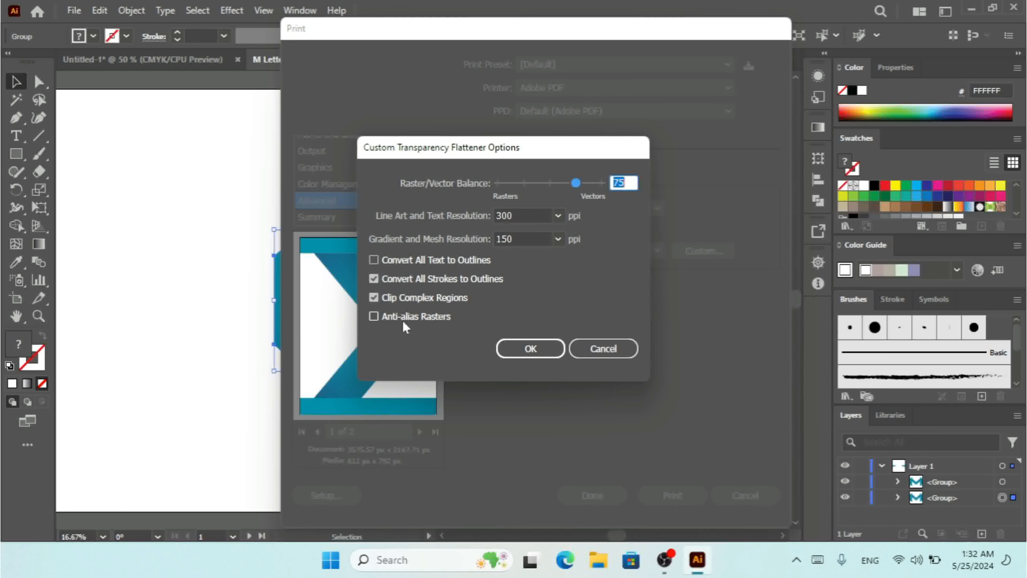
pyautogui.click(595, 349)
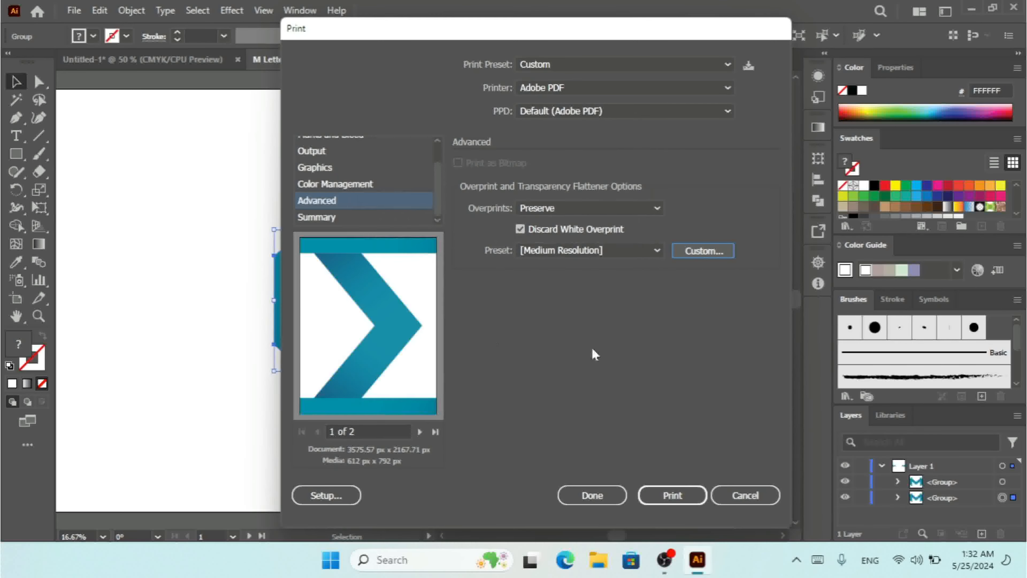
# Review the print settings summary, view the save options for it without saving, and cancel the print settings
pyautogui.click(328, 217)
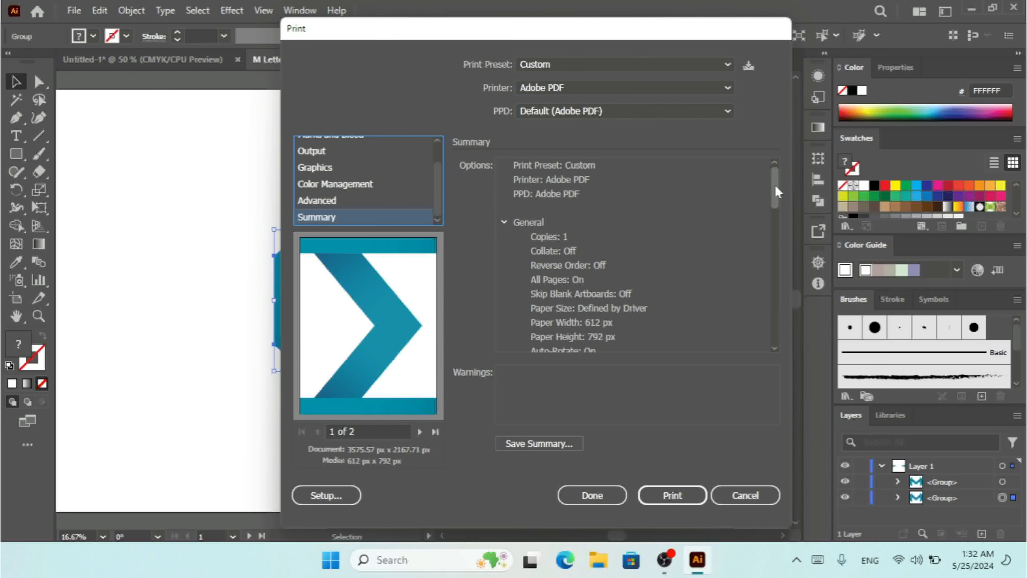
pyautogui.moveTo(775, 187); pyautogui.dragTo(778, 199)
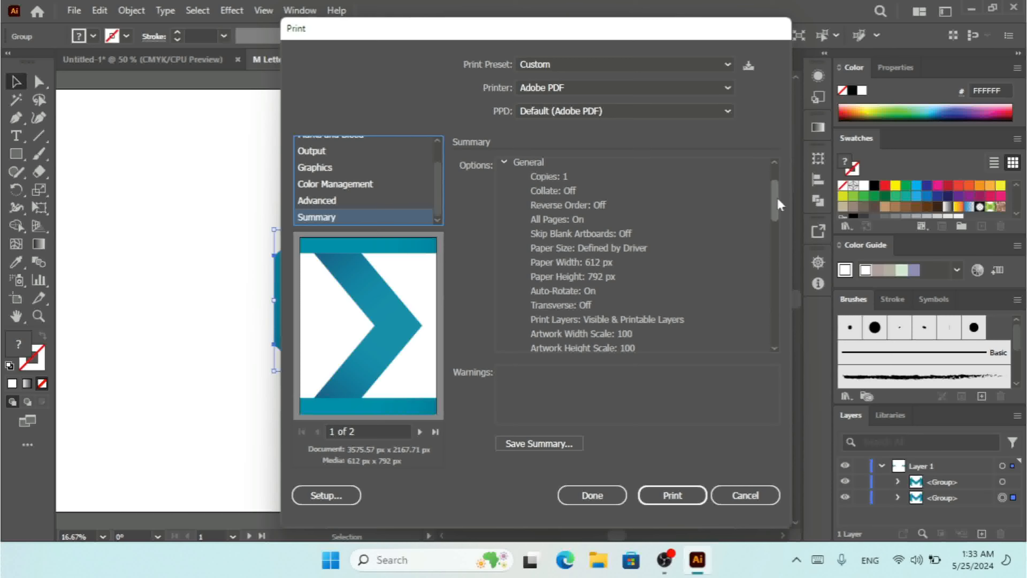
pyautogui.click(535, 444)
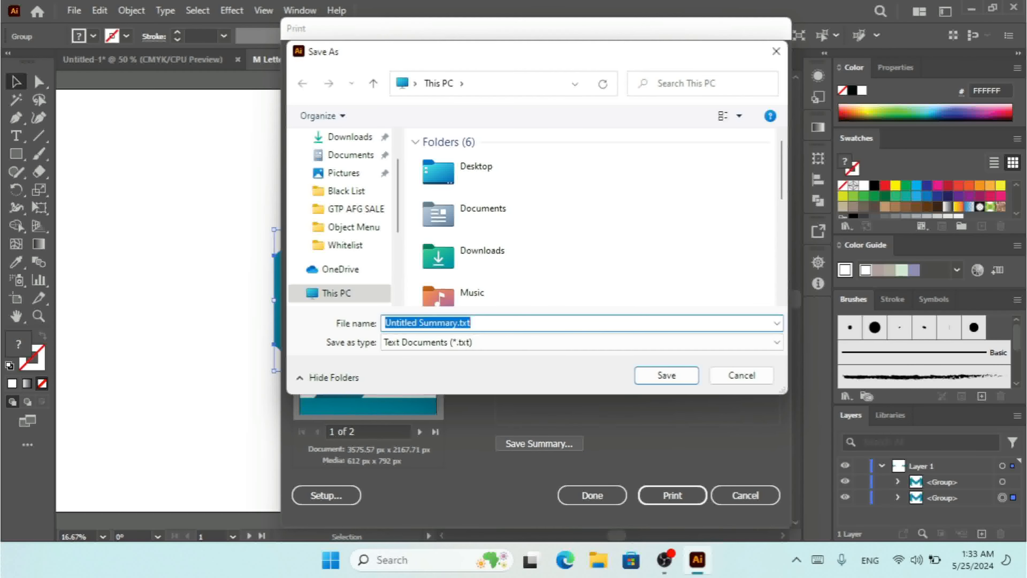
pyautogui.click(727, 375)
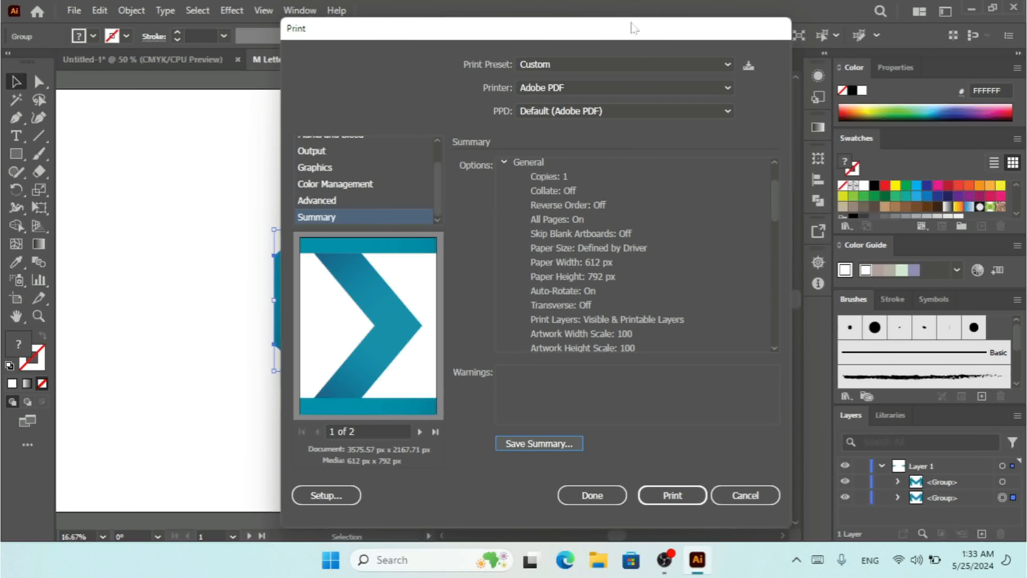
pyautogui.click(749, 499)
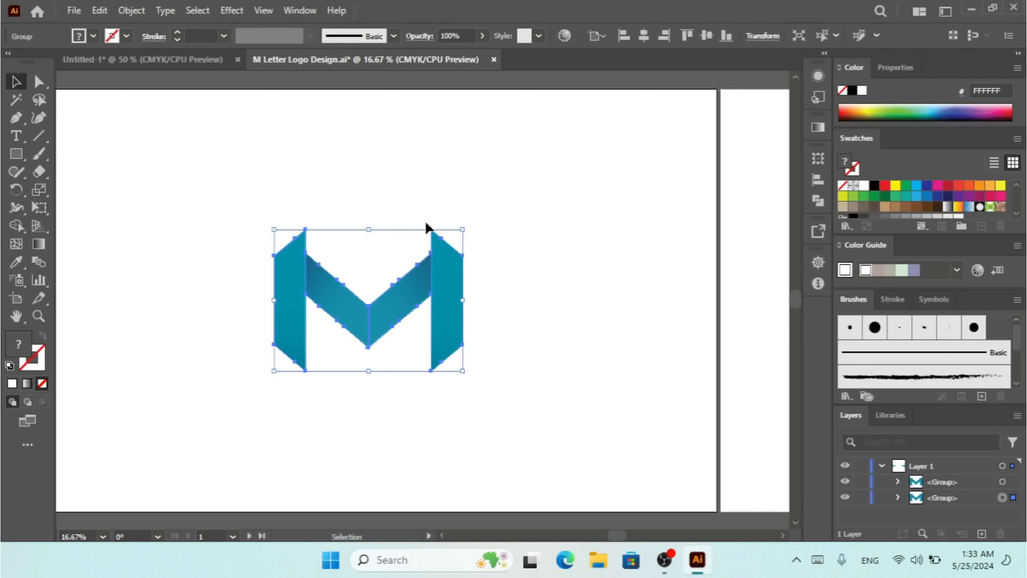
# Deselect the M letter logo on the first artboard
pyautogui.click(75, 10)
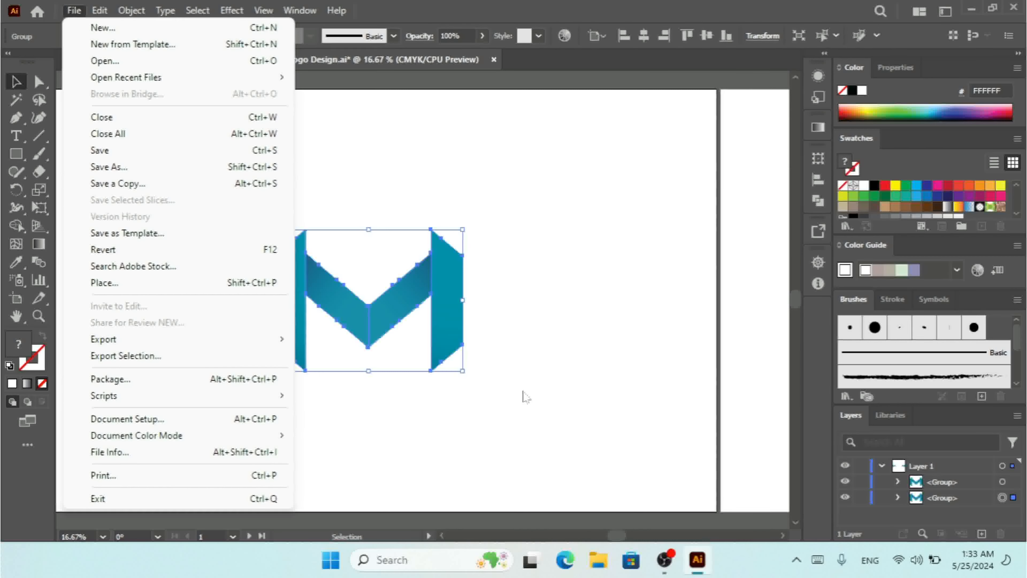
pyautogui.click(564, 249)
pyautogui.click(564, 250)
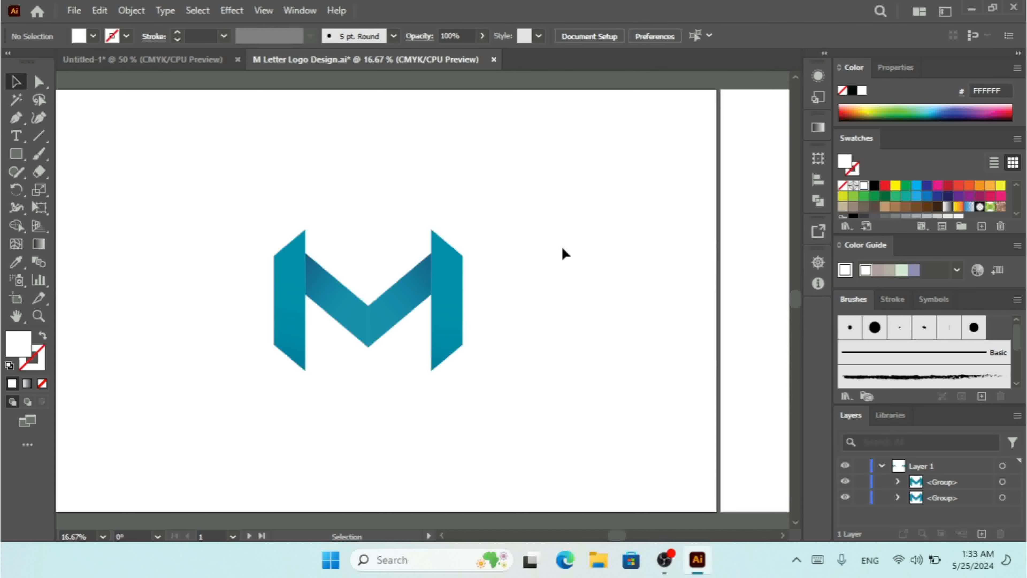
pyautogui.hotkey('ctrl', '-')
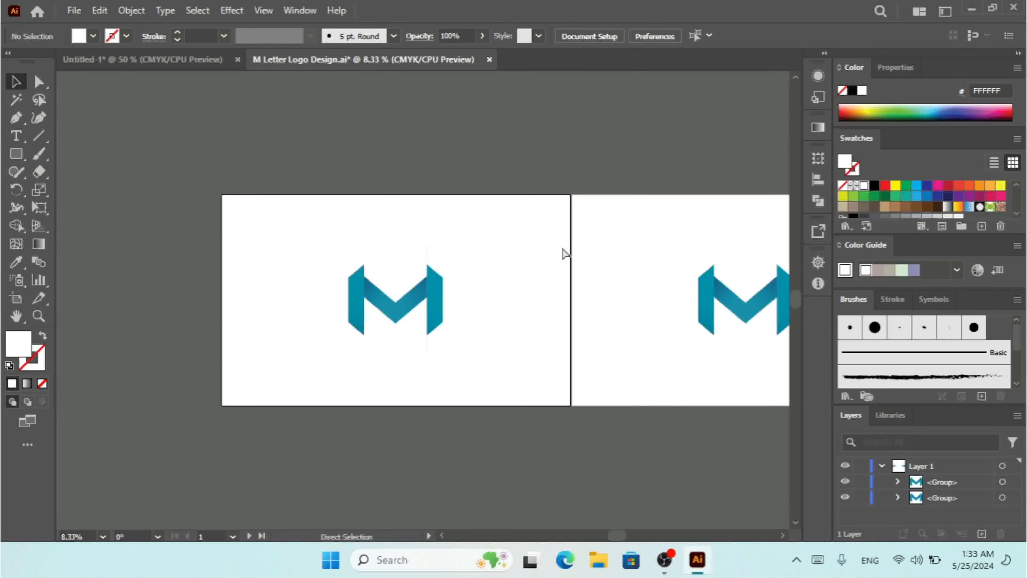
pyautogui.hotkey('ctrl', '+')
pyautogui.hotkey('ctrl', '+')
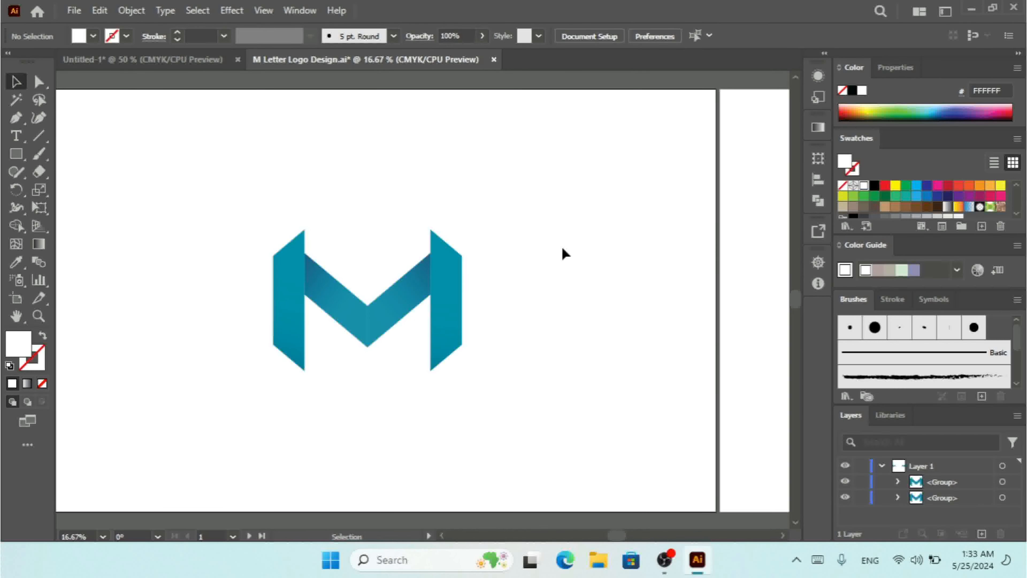